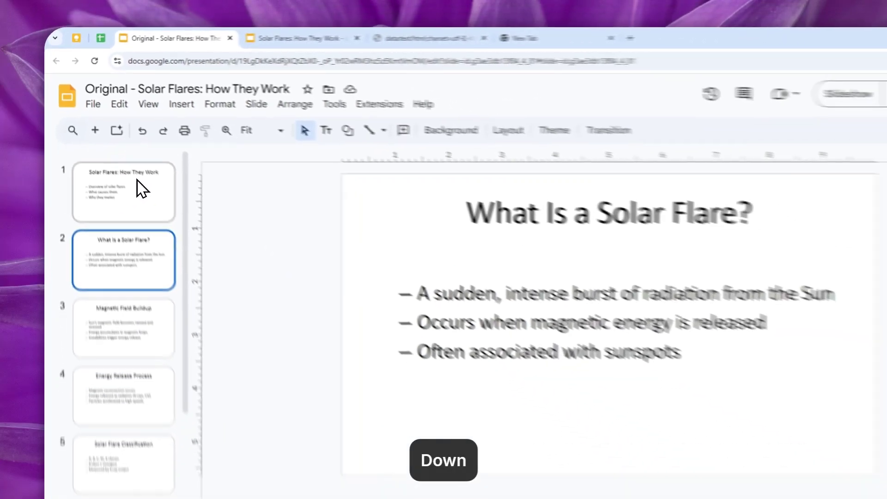
Page through the original Solar Flares deck, from Magnetic Field Buildup to Monitoring Solar Flares and Conclusion.
{"action": "key", "text": "Down"}
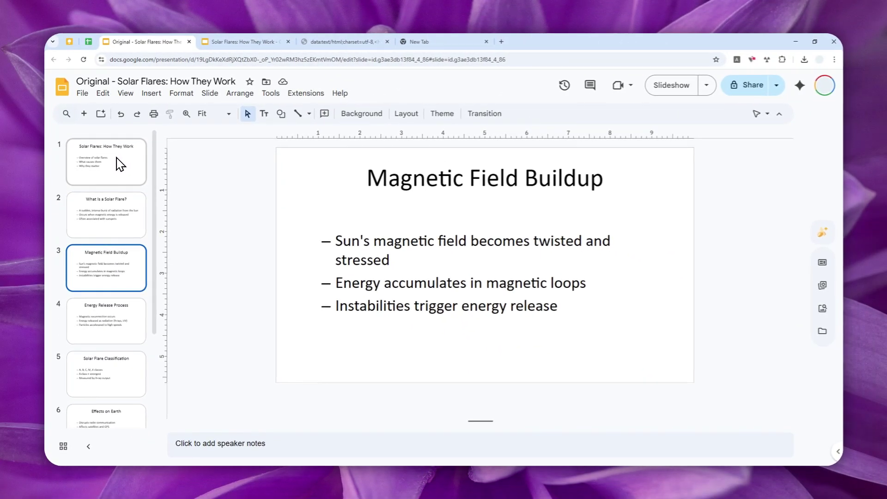
{"action": "key", "text": "Down"}
{"action": "scroll", "coordinate": [119, 254], "scroll_direction": "down", "scroll_amount": 3}
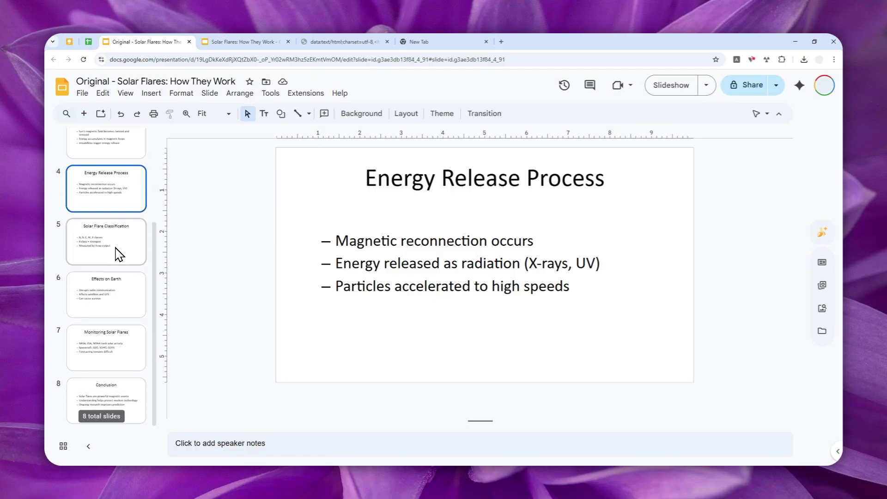
{"action": "left_click", "coordinate": [117, 252]}
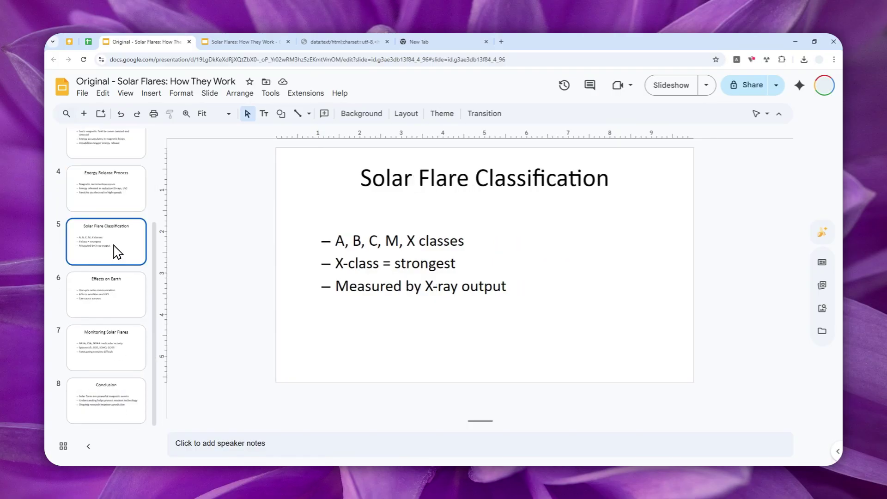
{"action": "key", "text": "Down"}
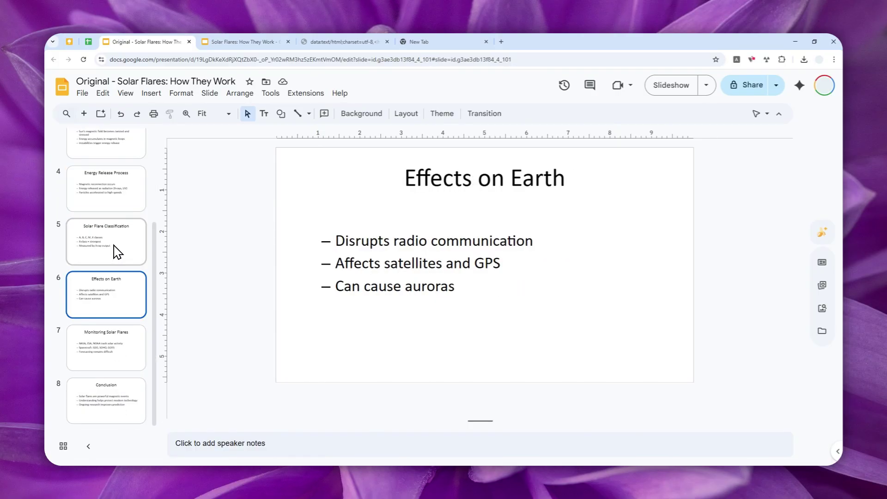
{"action": "key", "text": "Down"}
{"action": "key", "text": "Down"}
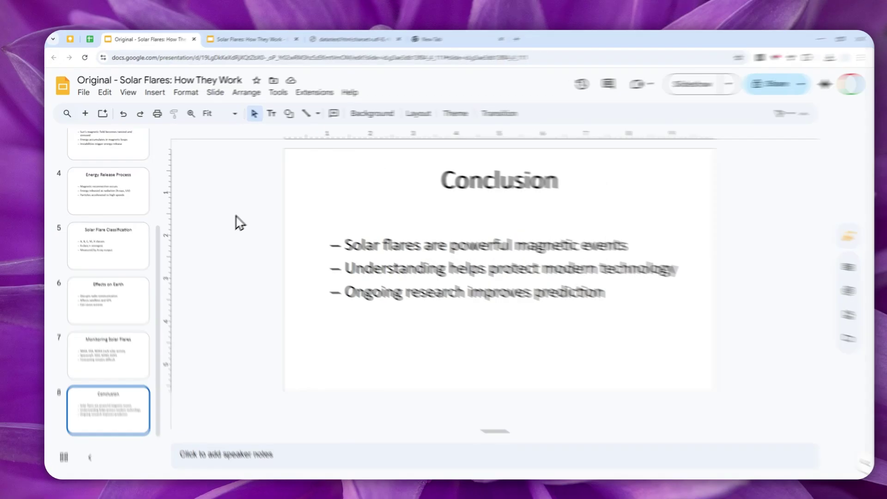
In the beautified Solar Flares deck, step from slide 1 through Effects on Earth.
{"action": "left_click", "coordinate": [241, 41]}
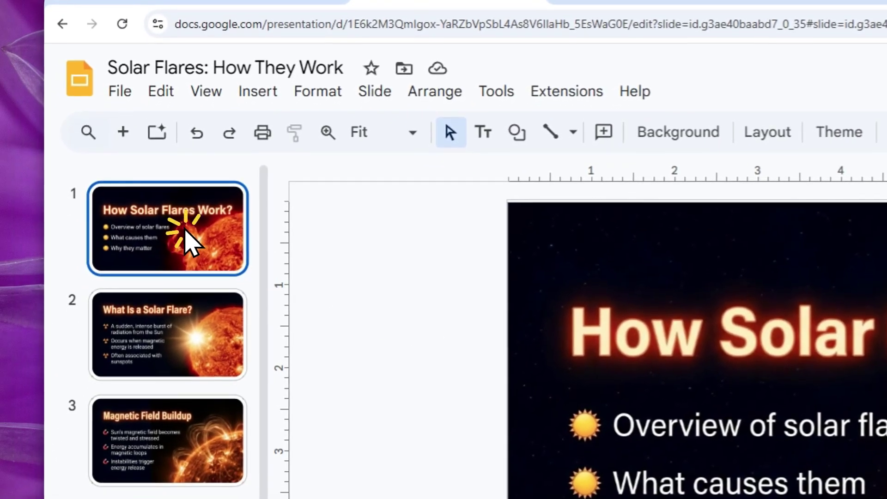
{"action": "left_click", "coordinate": [163, 283]}
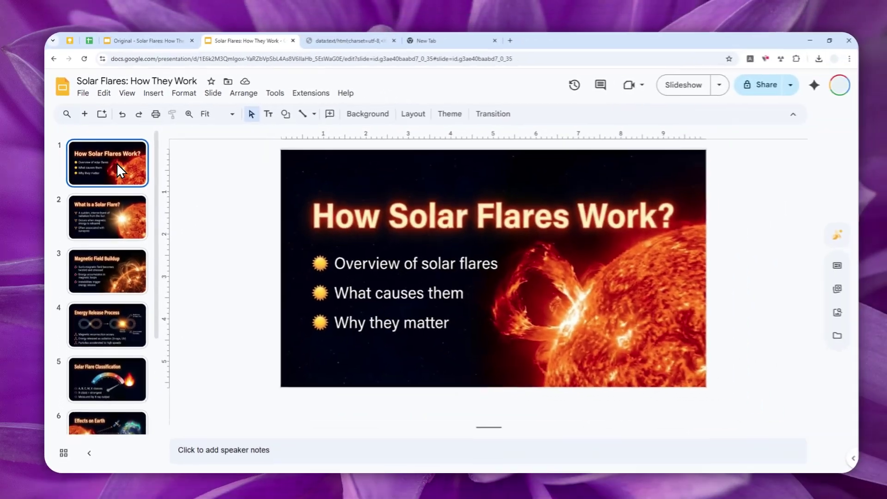
{"action": "key", "text": "Down"}
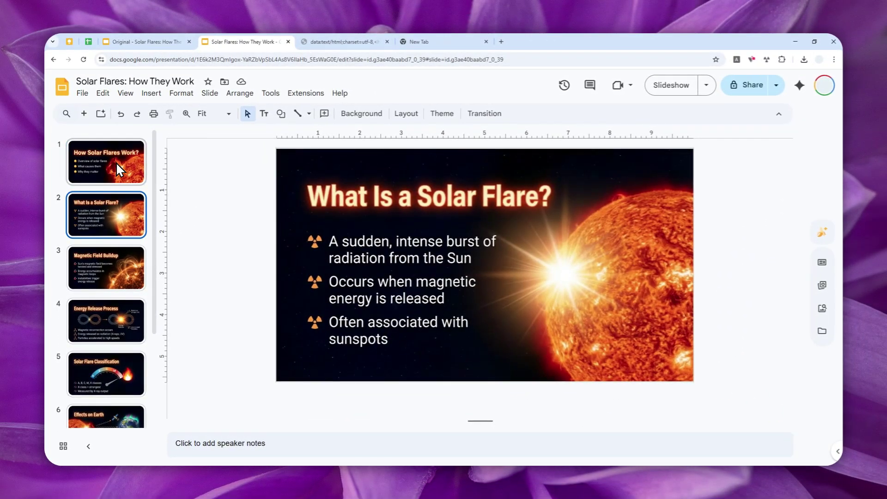
{"action": "key", "text": "Down"}
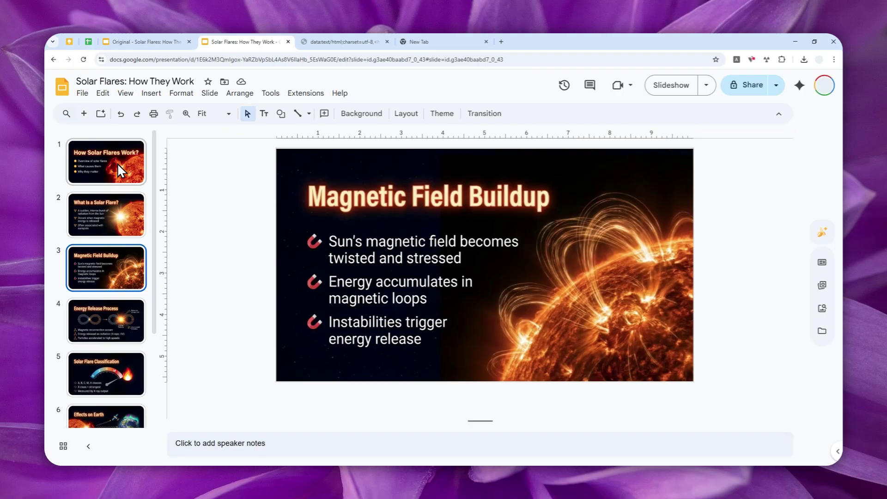
{"action": "key", "text": "Down"}
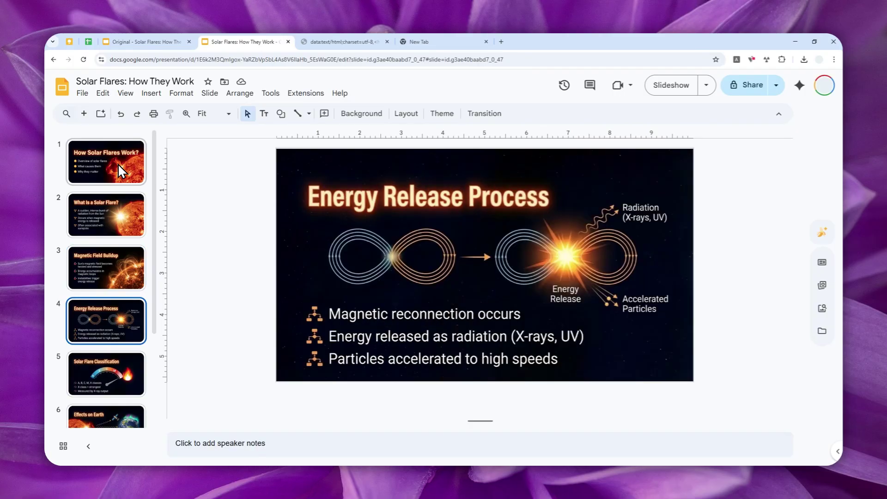
{"action": "scroll", "coordinate": [105, 217], "scroll_direction": "down", "scroll_amount": 3}
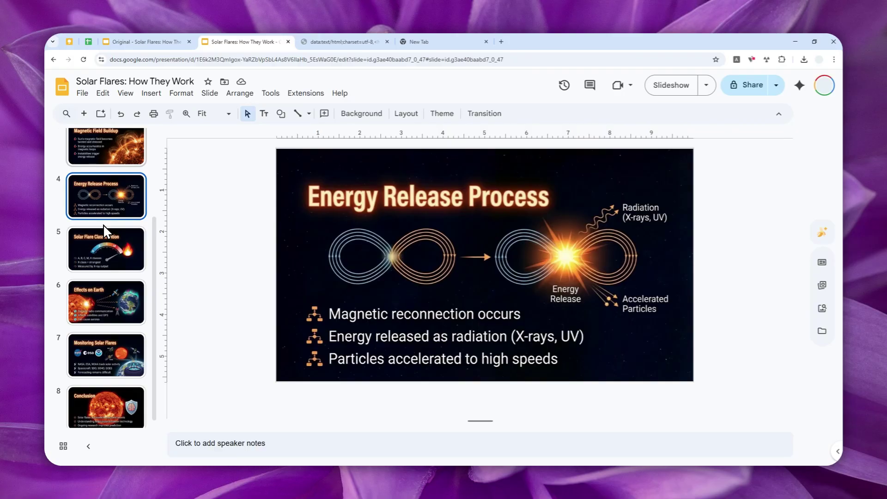
{"action": "key", "text": "Down"}
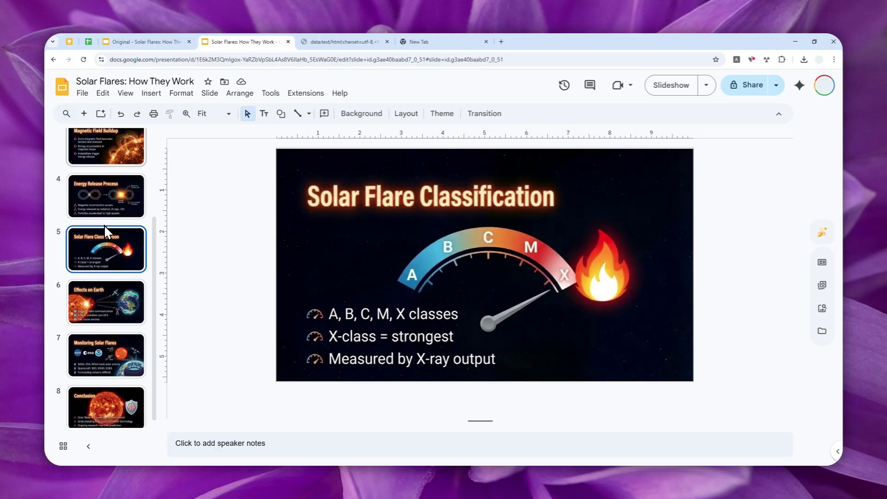
{"action": "key", "text": "Down"}
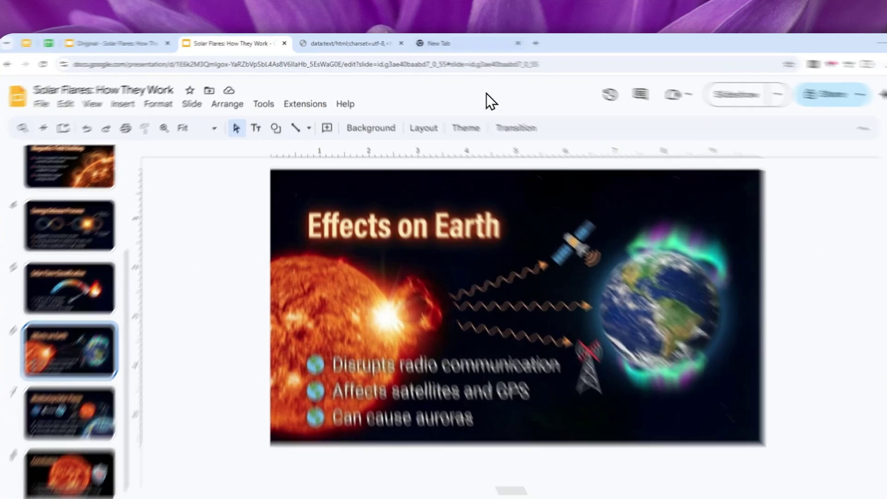
In a new tab, enter 'workspace labs' in the address bar using the suggested completion.
{"action": "left_click", "coordinate": [411, 41]}
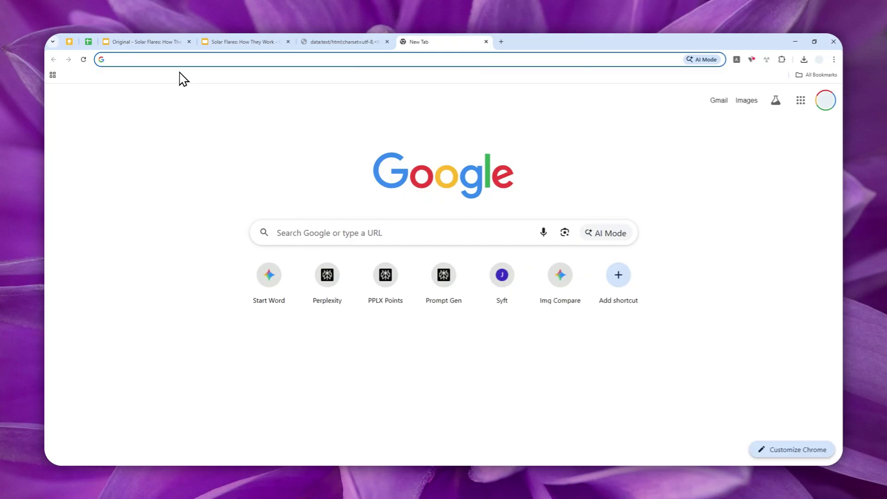
{"action": "type", "text": "workspace labs"}
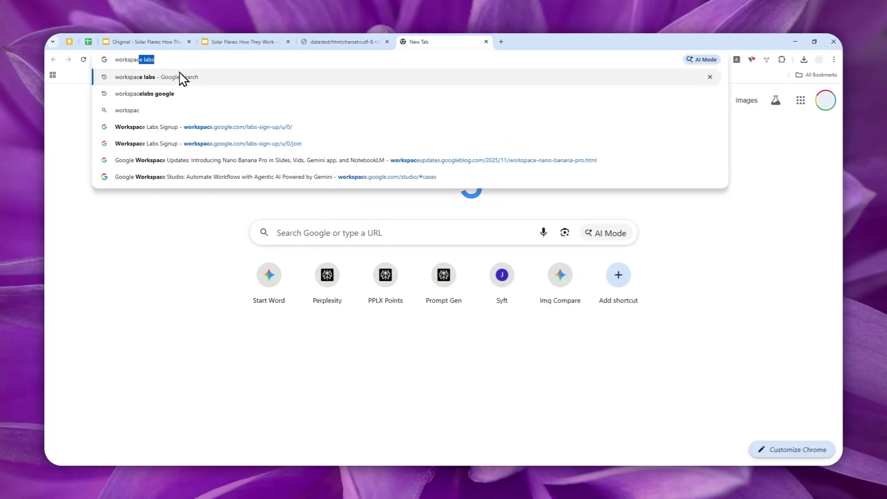
{"action": "left_click", "coordinate": [183, 61]}
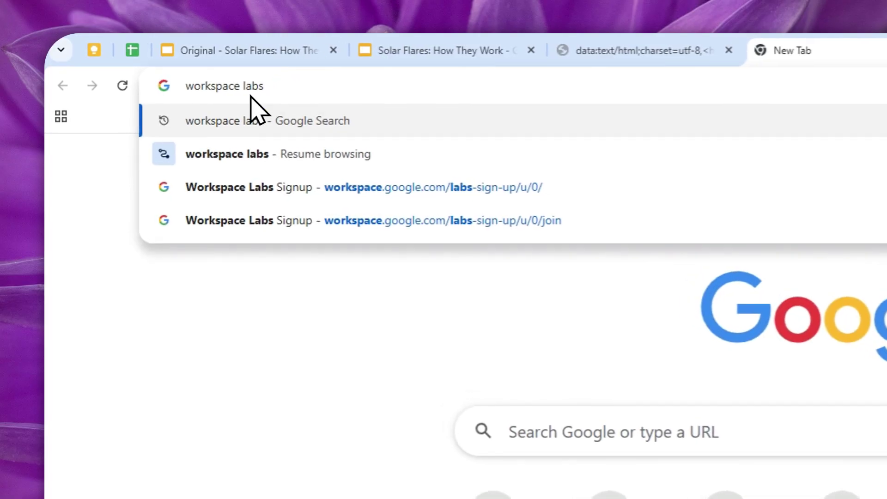
Search Google for 'workspace labs' to reach the Workspace Labs signup.
{"action": "left_click", "coordinate": [243, 109]}
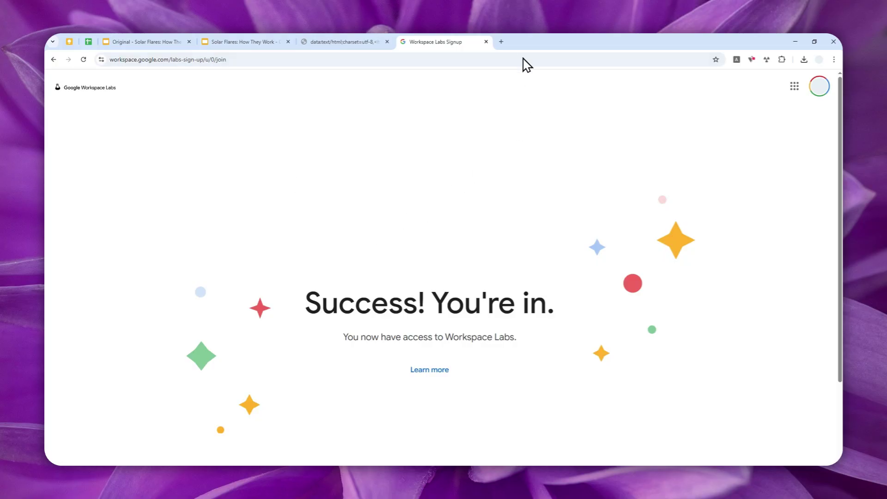
Go to the Google Slides home page in a new tab and create a blank presentation.
{"action": "left_click", "coordinate": [501, 41]}
{"action": "type", "text": "slides.google.com"}
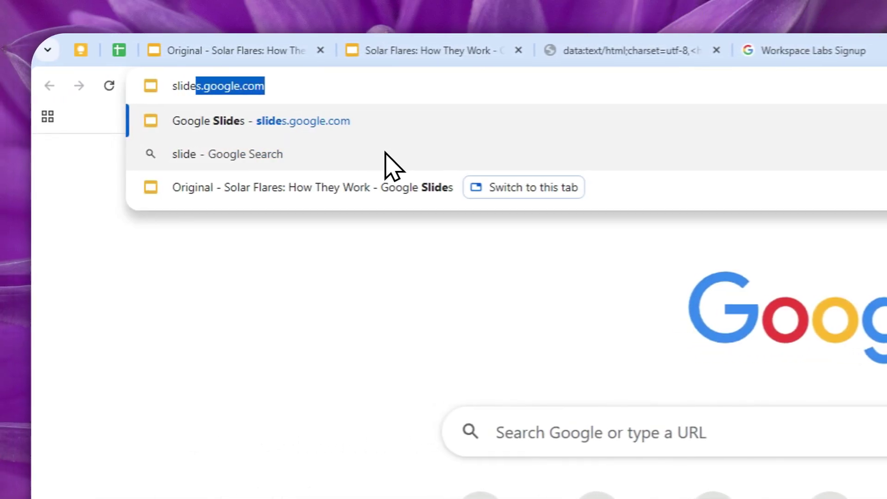
{"action": "left_click", "coordinate": [311, 131]}
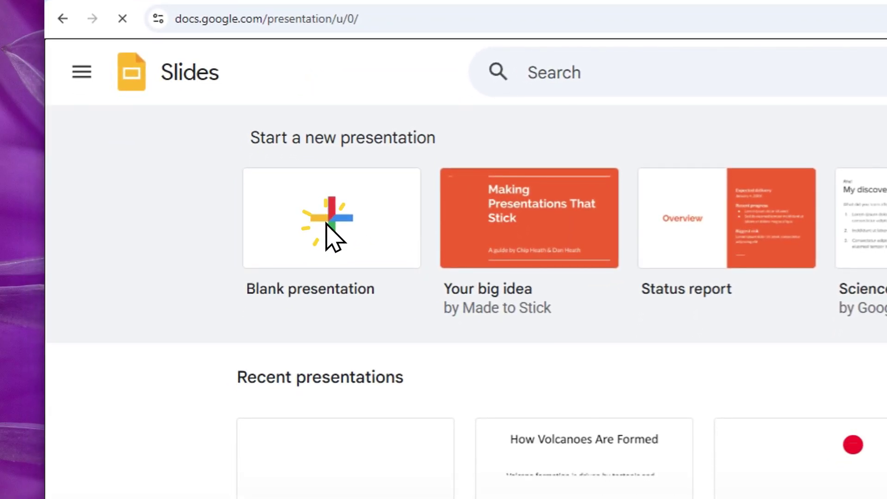
{"action": "left_click", "coordinate": [340, 235]}
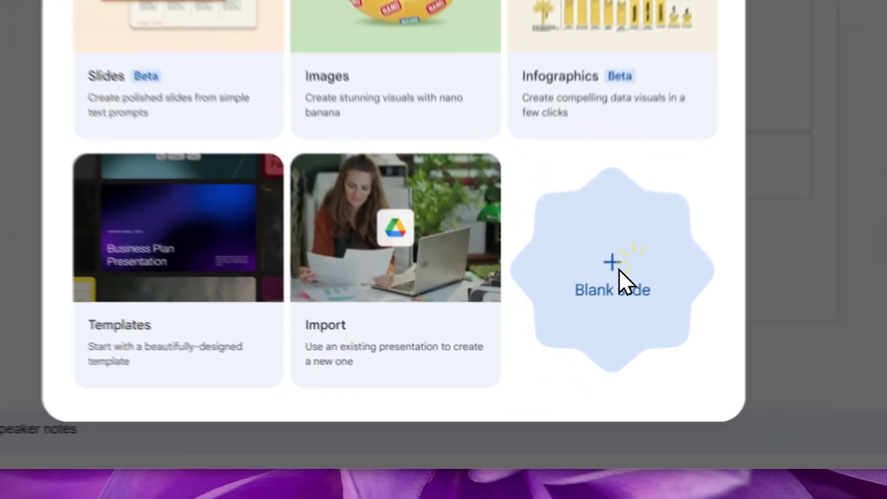
Start with a blank slide, then begin File > Import slides for the volcano deck.
{"action": "left_click", "coordinate": [569, 355]}
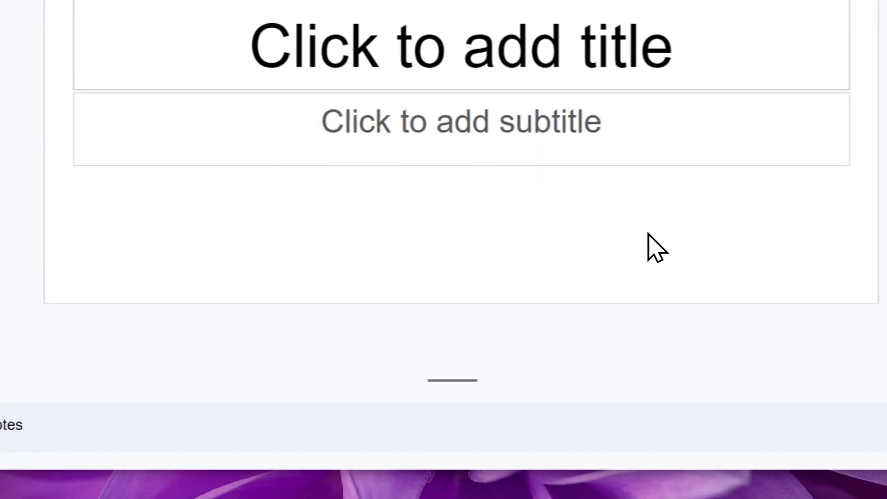
{"action": "left_click", "coordinate": [100, 105]}
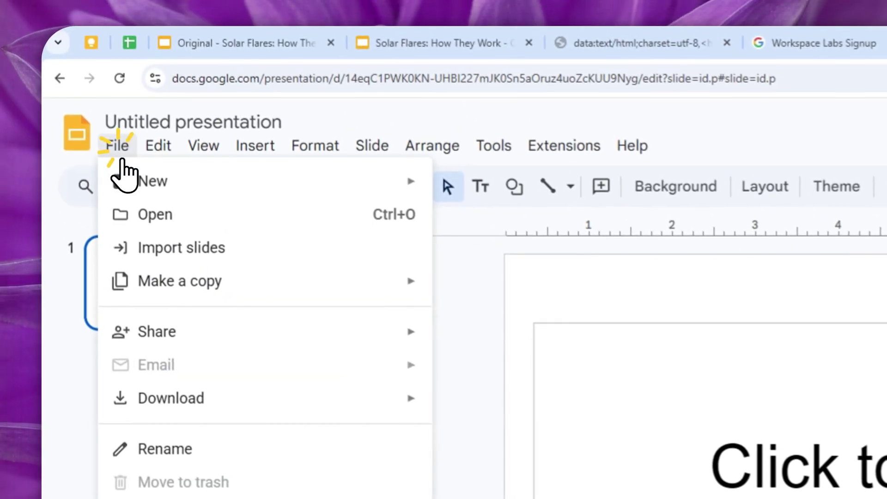
{"action": "left_click", "coordinate": [190, 248]}
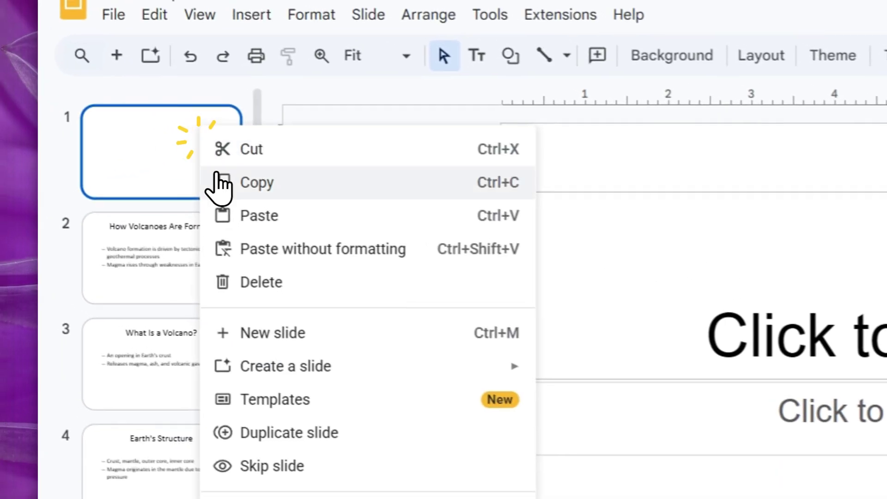
Delete the blank first slide, then check the What Is a Volcano? and Earth's Structure slides.
{"action": "left_click", "coordinate": [272, 284]}
{"action": "left_click", "coordinate": [170, 159]}
{"action": "left_click", "coordinate": [177, 272]}
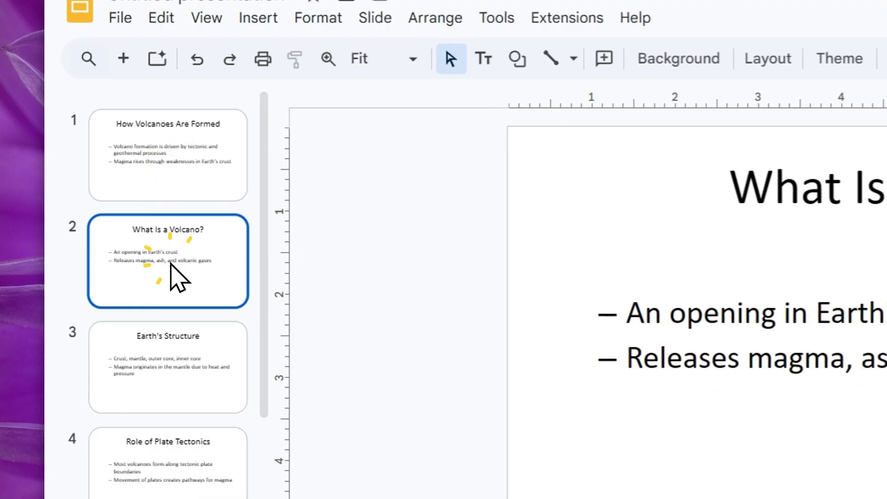
{"action": "left_click", "coordinate": [189, 354]}
{"action": "scroll", "coordinate": [190, 356], "scroll_direction": "down", "scroll_amount": 5}
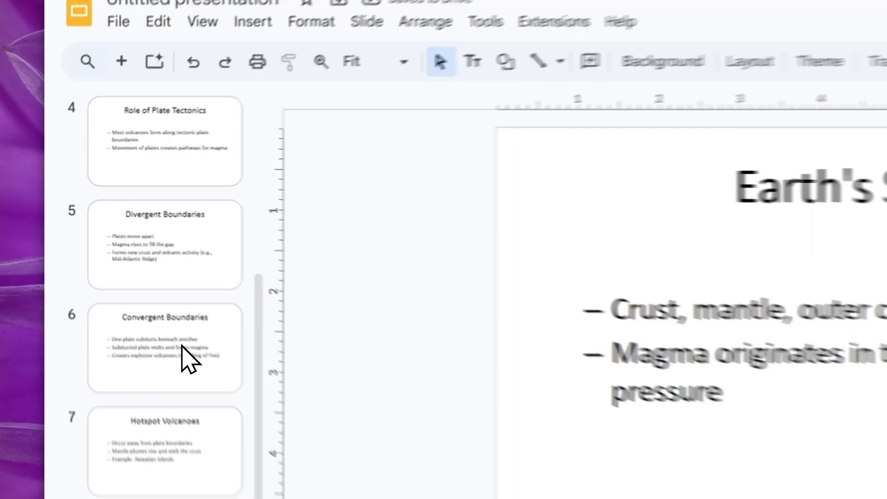
{"action": "scroll", "coordinate": [185, 356], "scroll_direction": "up", "scroll_amount": 5}
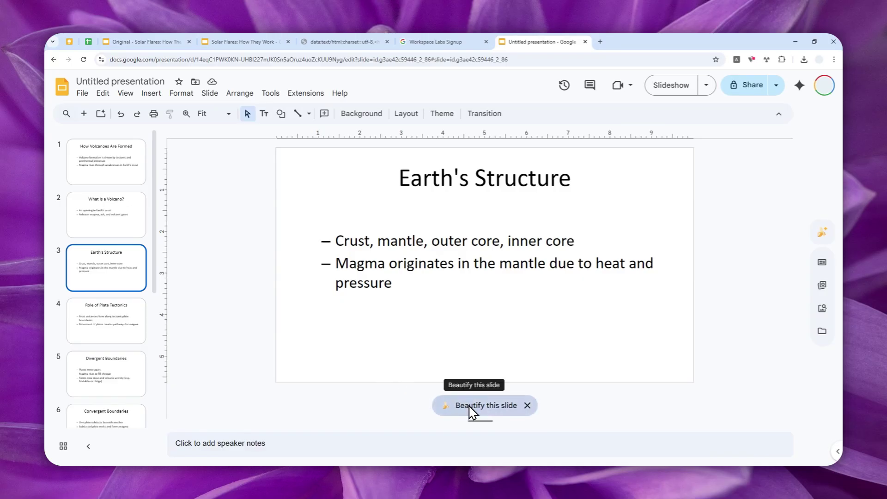
Look at the Slide menu's Beautify option without using it, then return to What Is a Volcano?
{"action": "left_click", "coordinate": [209, 92]}
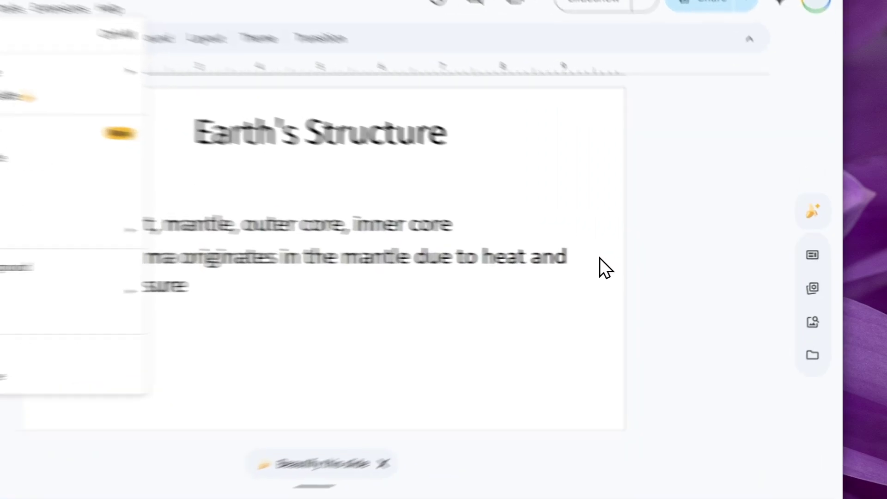
{"action": "left_click", "coordinate": [676, 258]}
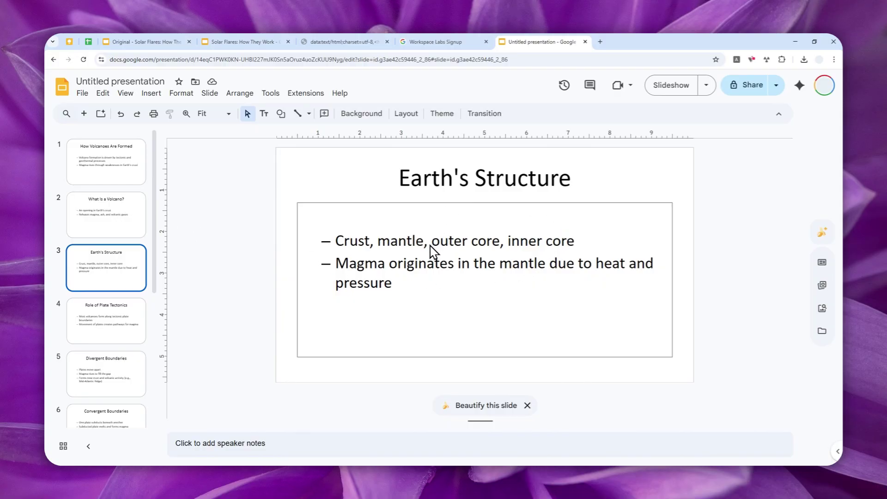
{"action": "left_click", "coordinate": [118, 217]}
{"action": "left_click", "coordinate": [116, 273]}
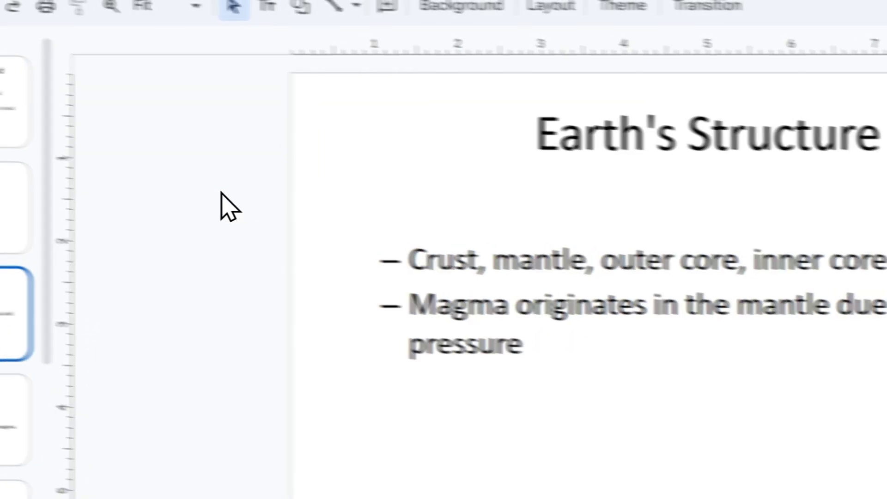
{"action": "left_click", "coordinate": [4, 196]}
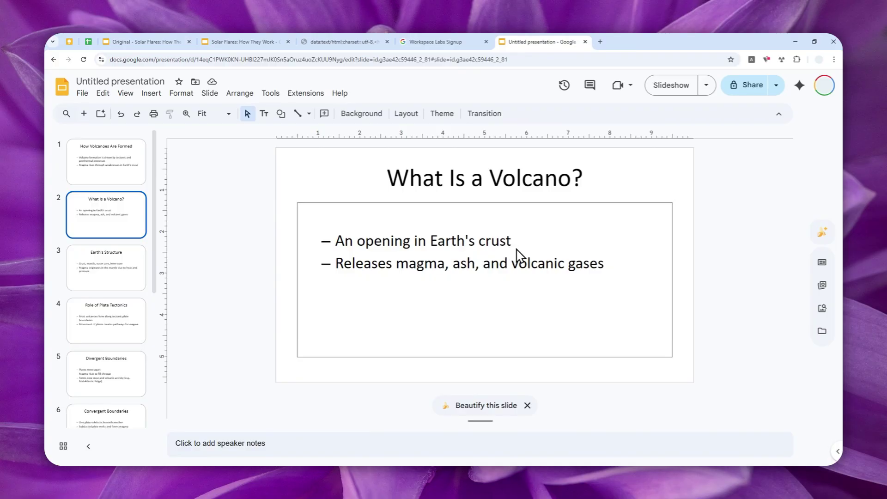
Open the Gemini Generate an image panel in Slide mode and paste the prepared beautify prompt.
{"action": "left_click", "coordinate": [818, 234]}
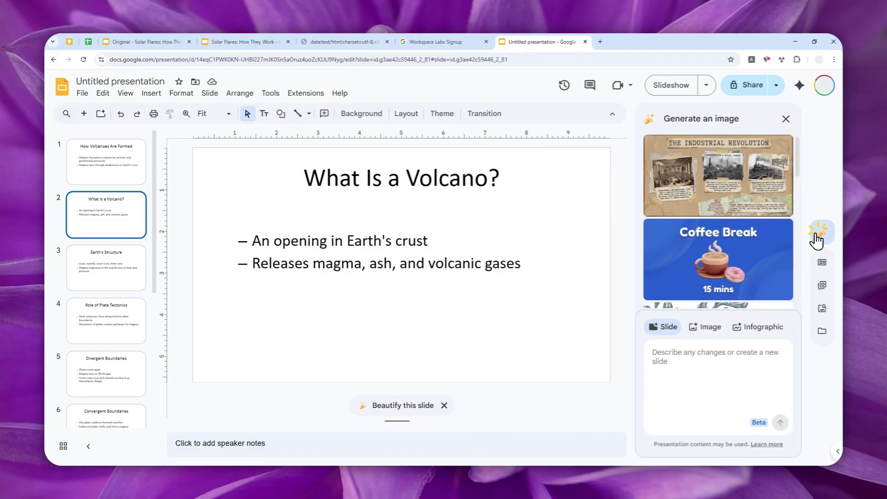
{"action": "left_click", "coordinate": [663, 328]}
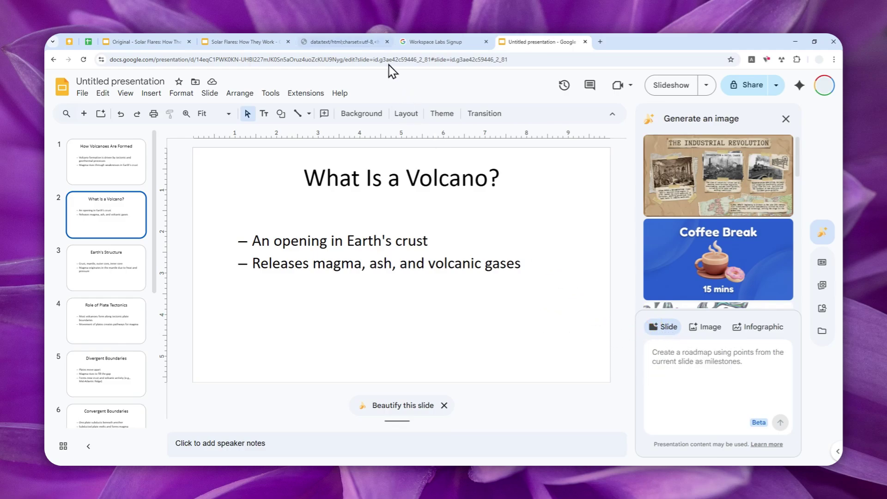
{"action": "left_click", "coordinate": [358, 43]}
{"action": "left_click", "coordinate": [422, 416]}
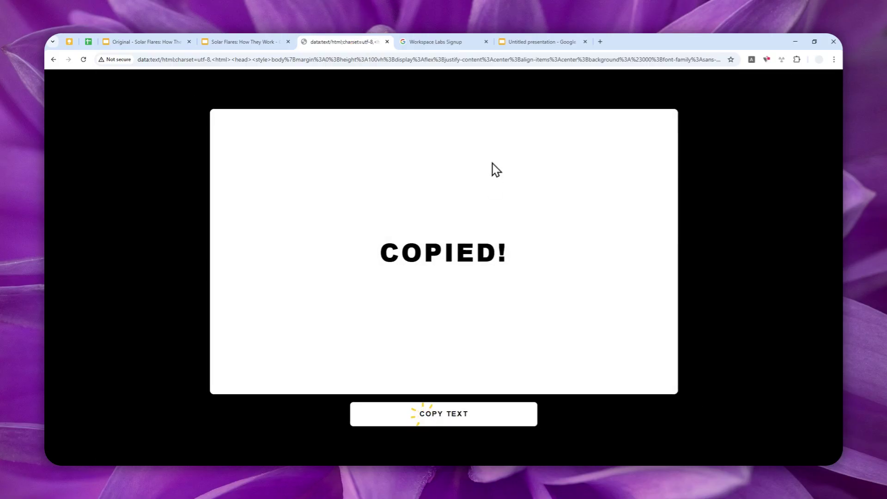
{"action": "left_click", "coordinate": [538, 42]}
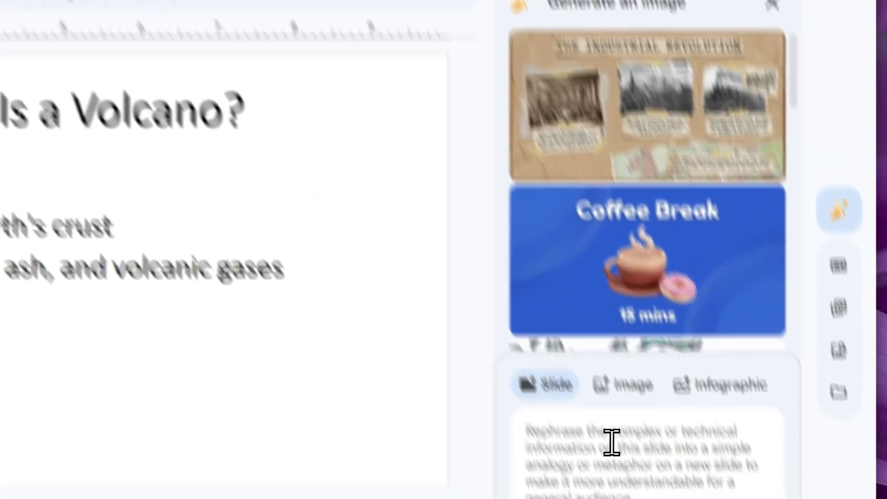
{"action": "right_click", "coordinate": [680, 350]}
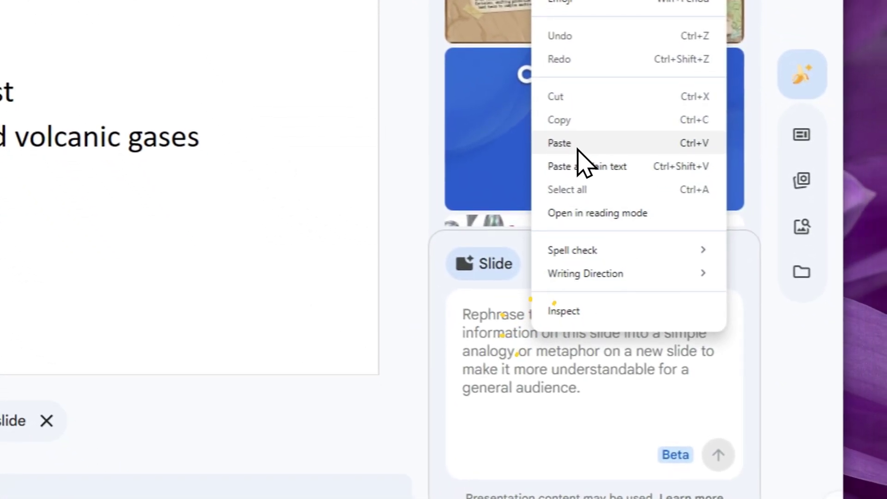
{"action": "left_click", "coordinate": [578, 147]}
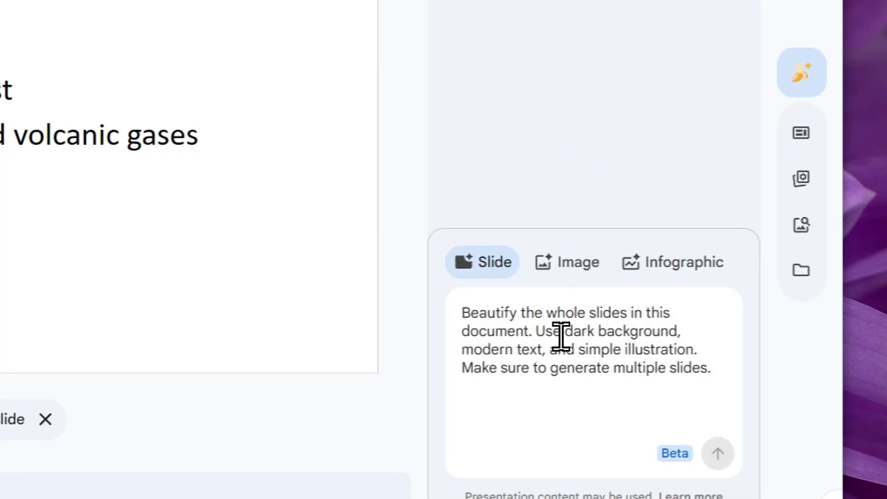
Delete the trailing period from the pasted beautify prompt.
{"action": "left_click_drag", "start_coordinate": [536, 331], "coordinate": [704, 372]}
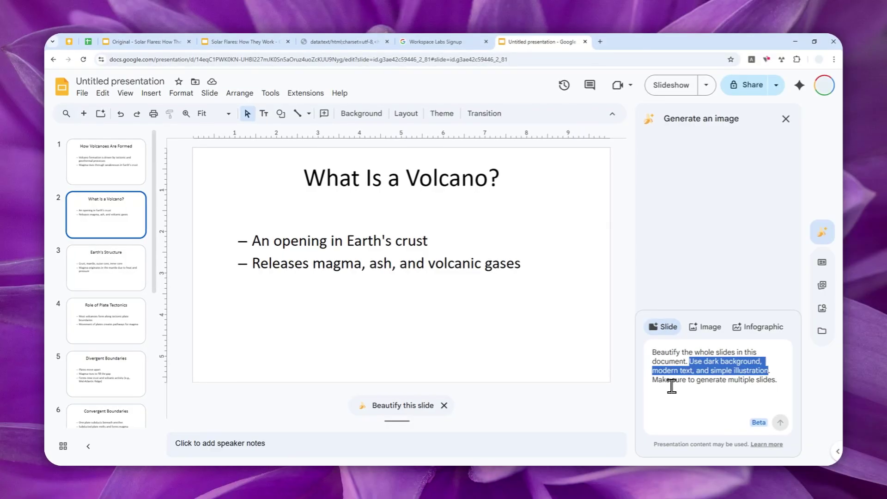
{"action": "left_click", "coordinate": [658, 384]}
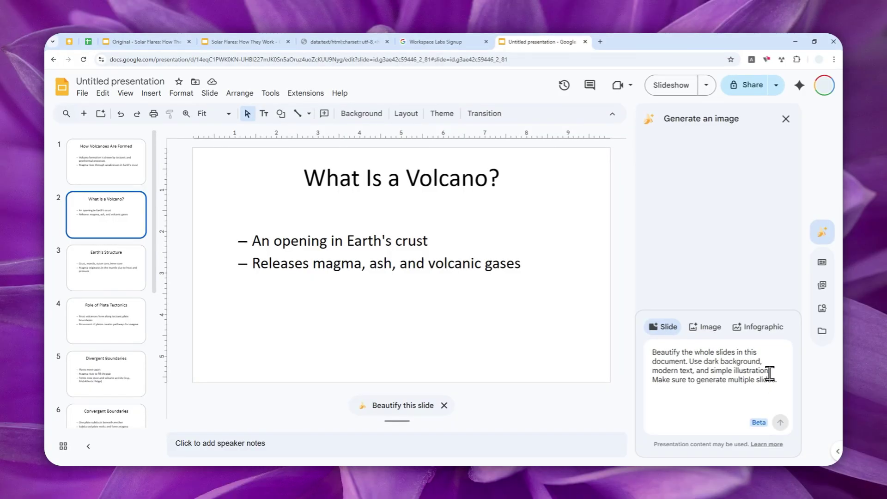
{"action": "left_click", "coordinate": [780, 380]}
{"action": "key", "text": "BackSpace"}
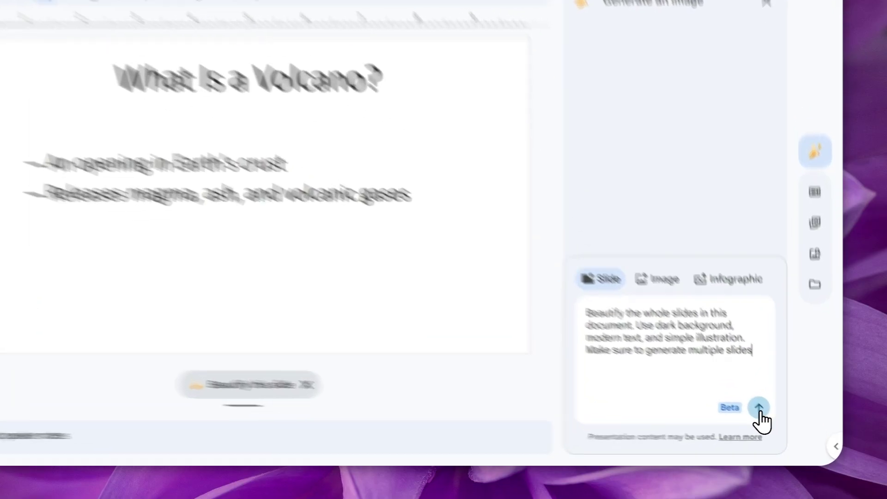
Submit the whole-deck beautify prompt to Gemini, which returns 'Something went wrong. Try again.'.
{"action": "left_click", "coordinate": [780, 422]}
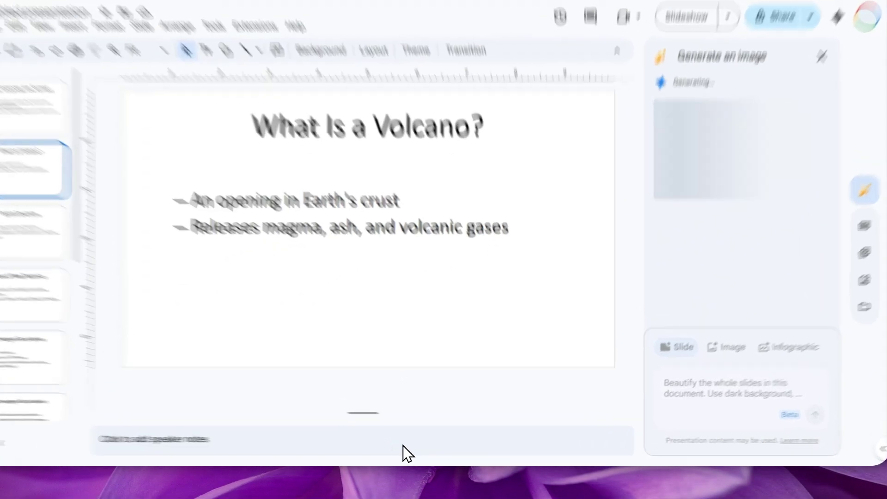
{"action": "left_click", "coordinate": [431, 450]}
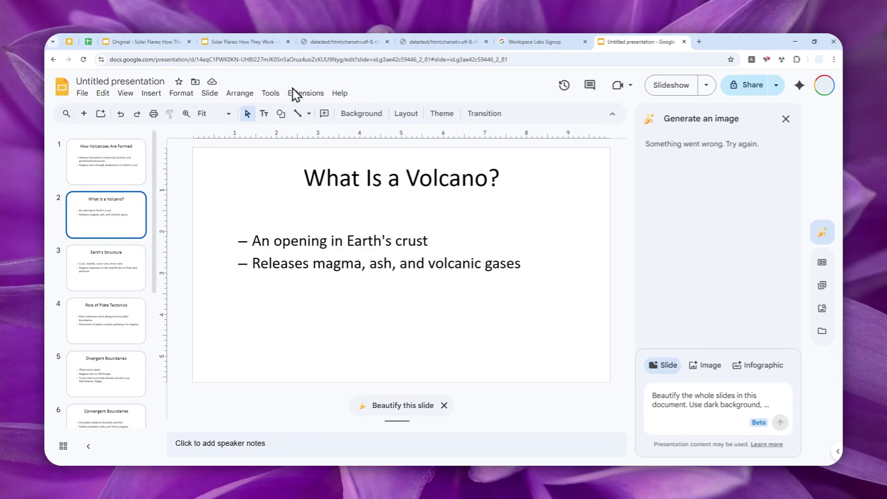
{"action": "left_click", "coordinate": [245, 40]}
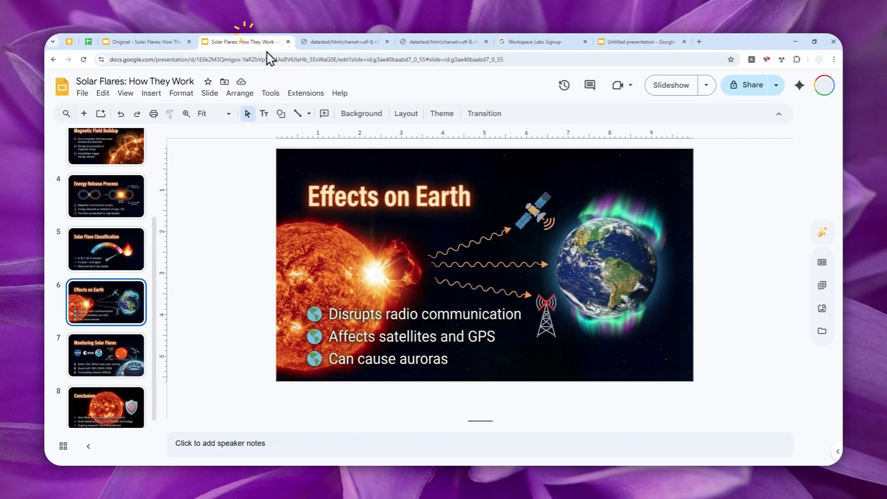
{"action": "left_click", "coordinate": [831, 237]}
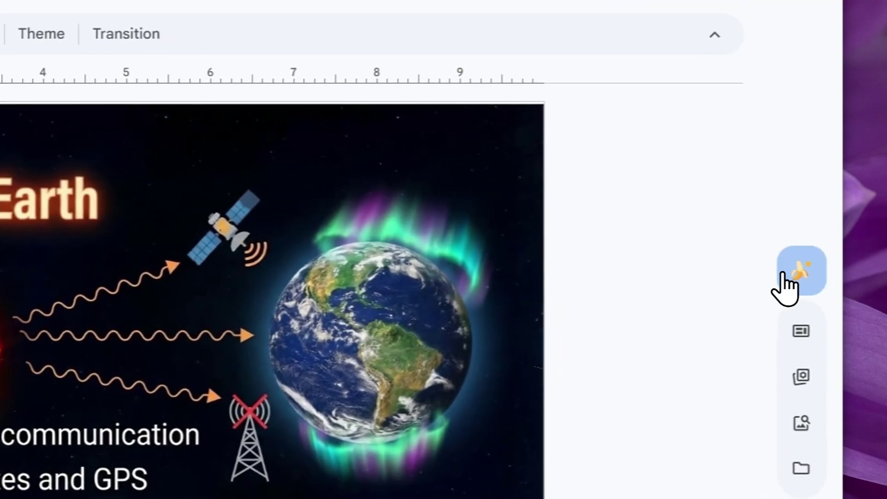
{"action": "left_click", "coordinate": [787, 285]}
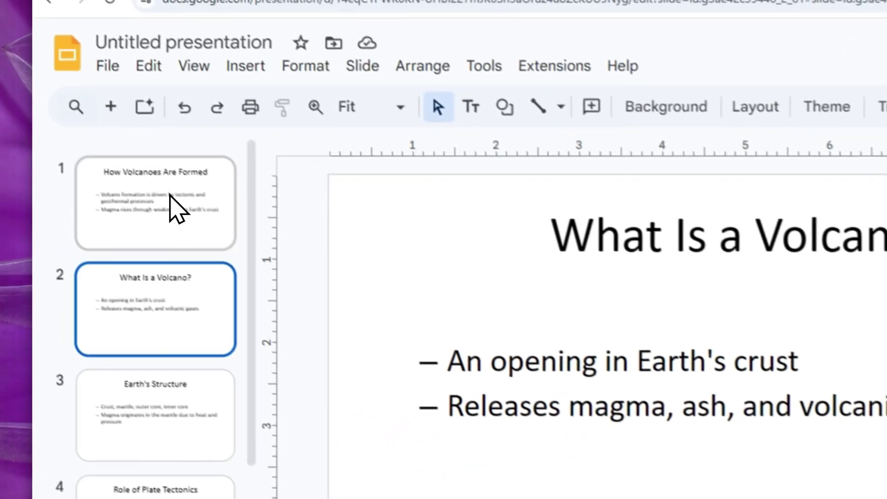
Select the How Volcanoes Are Formed slide and clear the old Gemini prompt.
{"action": "left_click", "coordinate": [181, 208]}
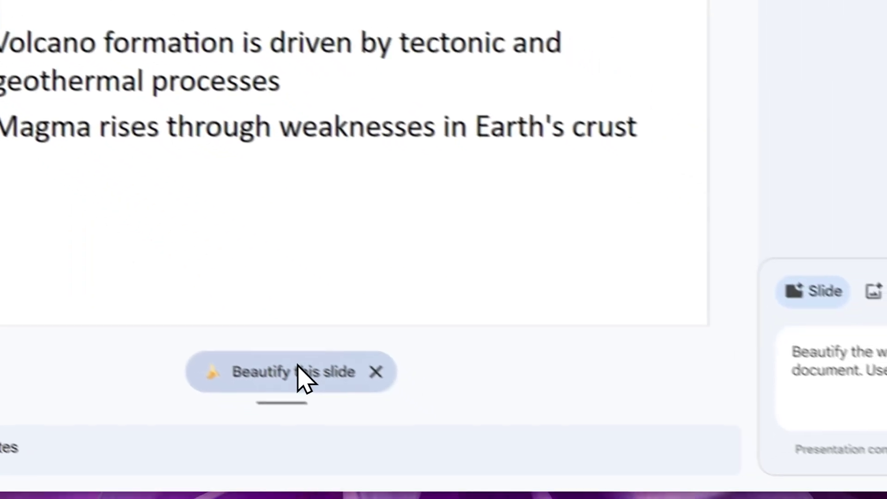
{"action": "left_click", "coordinate": [818, 367]}
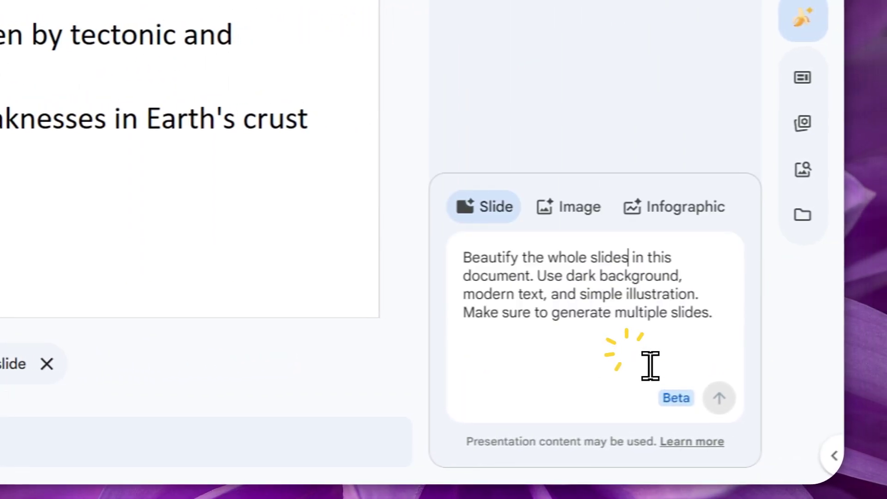
{"action": "key", "text": "ctrl+a"}
{"action": "key", "text": "BackSpace"}
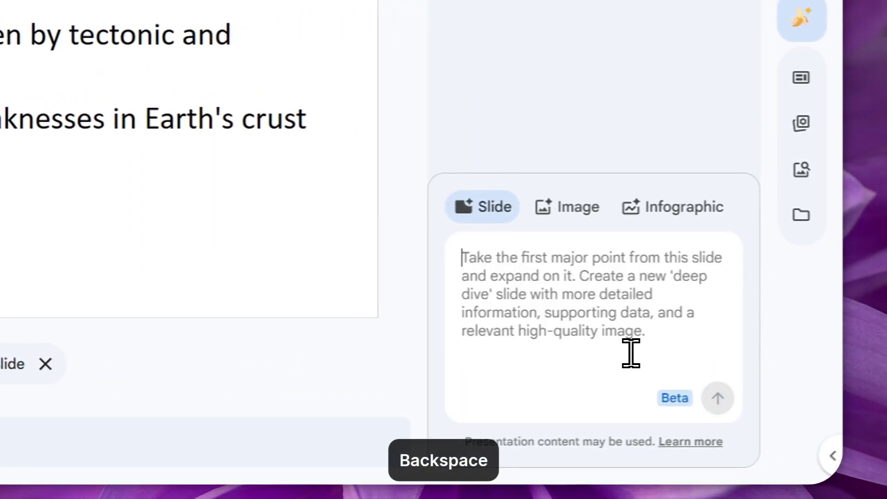
Paste the beautify prompt (dark background, modern text, simple illustration), drop its final period, and send it.
{"action": "right_click", "coordinate": [531, 277]}
{"action": "left_click", "coordinate": [566, 90]}
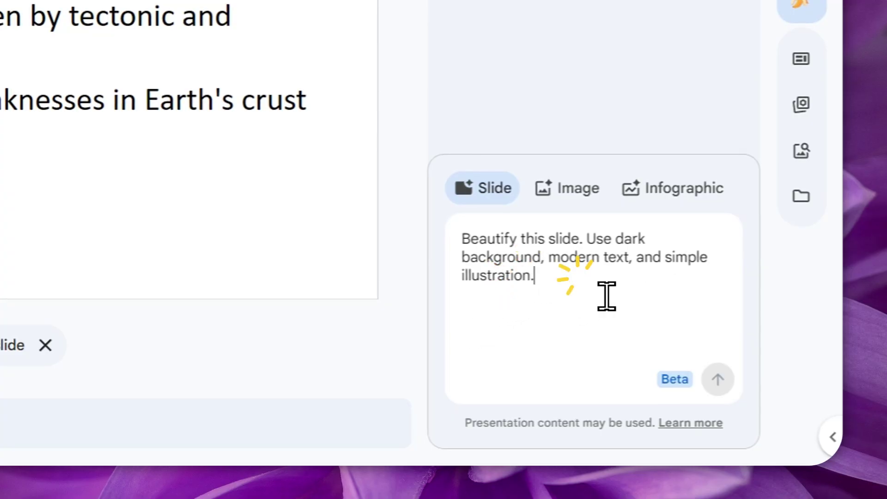
{"action": "key", "text": "BackSpace"}
{"action": "left_click", "coordinate": [717, 379]}
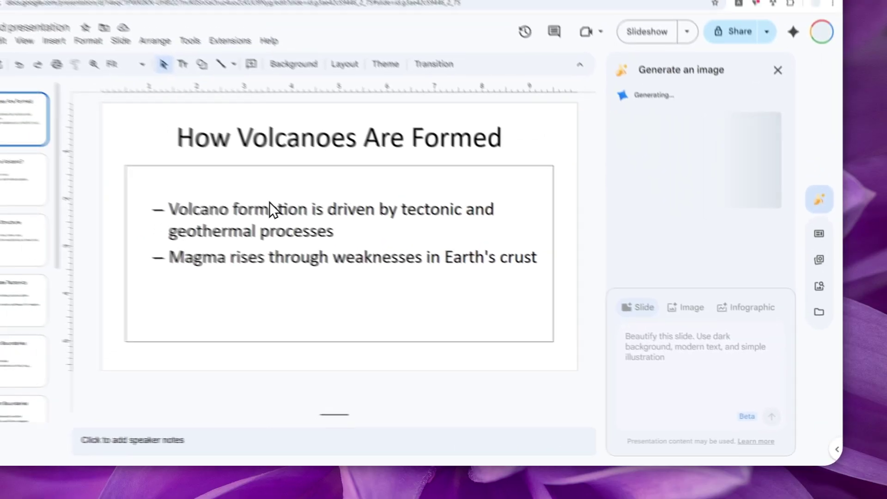
Scroll through the filmstrip and Gemini panel to review every slide's dark, illustrated redesign.
{"action": "scroll", "coordinate": [20, 164], "scroll_direction": "down", "scroll_amount": 5}
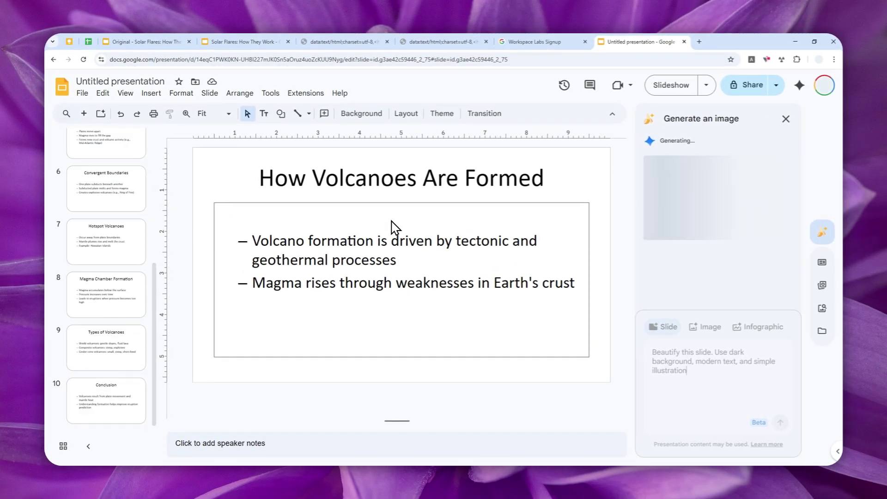
{"action": "scroll", "coordinate": [117, 248], "scroll_direction": "up", "scroll_amount": 5}
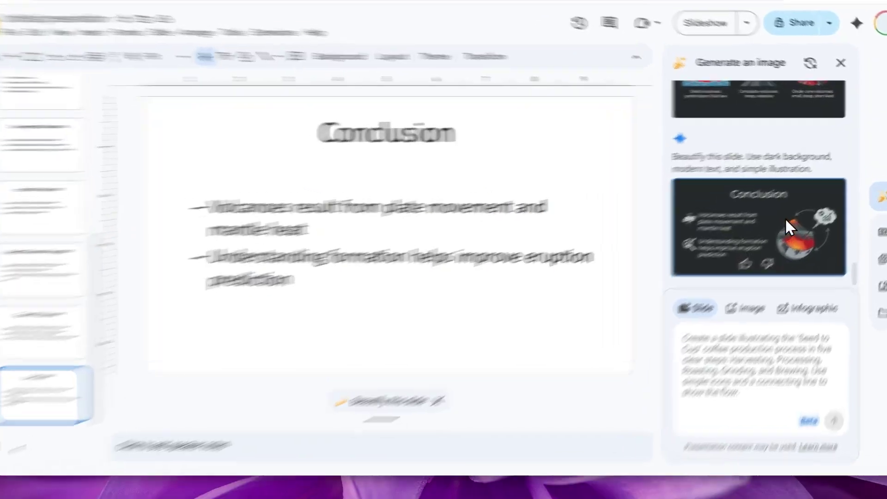
{"action": "scroll", "coordinate": [739, 215], "scroll_direction": "up", "scroll_amount": 6}
{"action": "scroll", "coordinate": [599, 223], "scroll_direction": "up", "scroll_amount": 10}
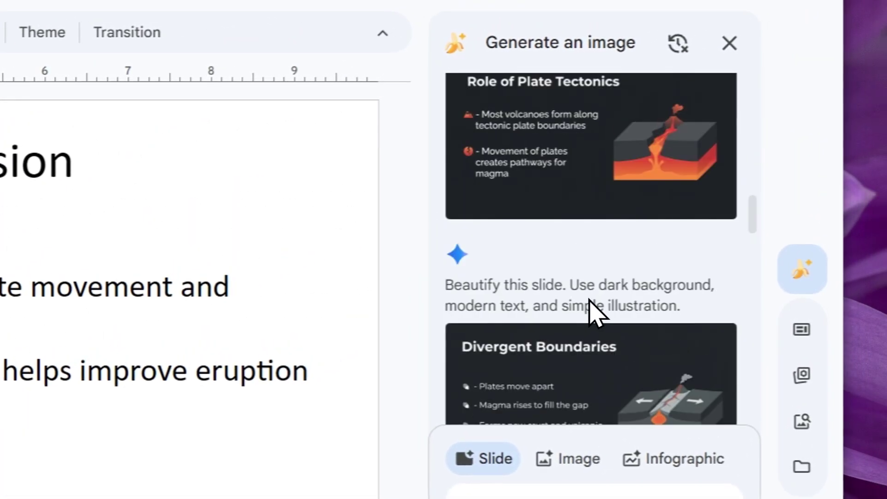
{"action": "scroll", "coordinate": [642, 233], "scroll_direction": "up", "scroll_amount": 5}
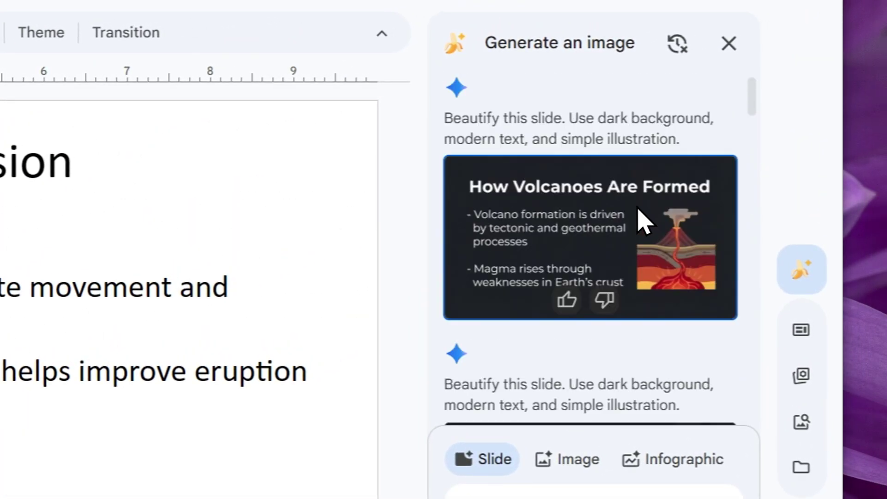
{"action": "scroll", "coordinate": [638, 192], "scroll_direction": "down", "scroll_amount": 10}
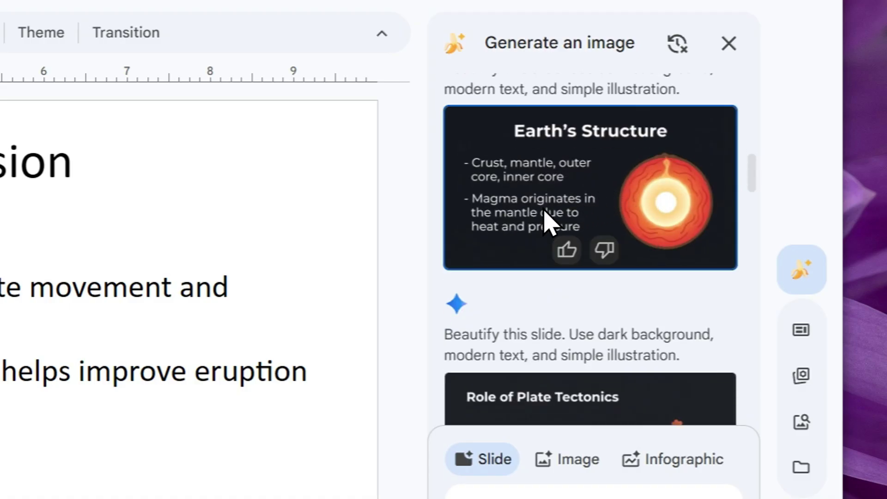
{"action": "scroll", "coordinate": [545, 221], "scroll_direction": "down", "scroll_amount": 10}
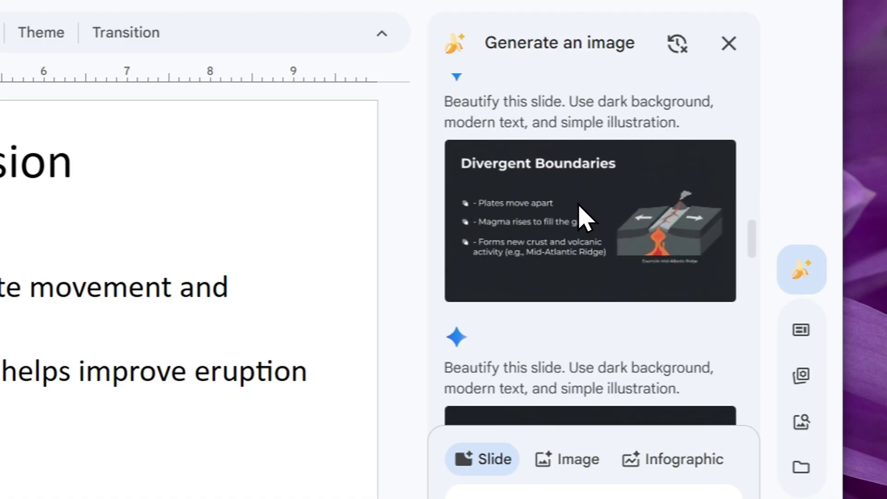
{"action": "scroll", "coordinate": [579, 211], "scroll_direction": "down", "scroll_amount": 6}
{"action": "scroll", "coordinate": [587, 189], "scroll_direction": "down", "scroll_amount": 7}
{"action": "scroll", "coordinate": [594, 208], "scroll_direction": "down", "scroll_amount": 6}
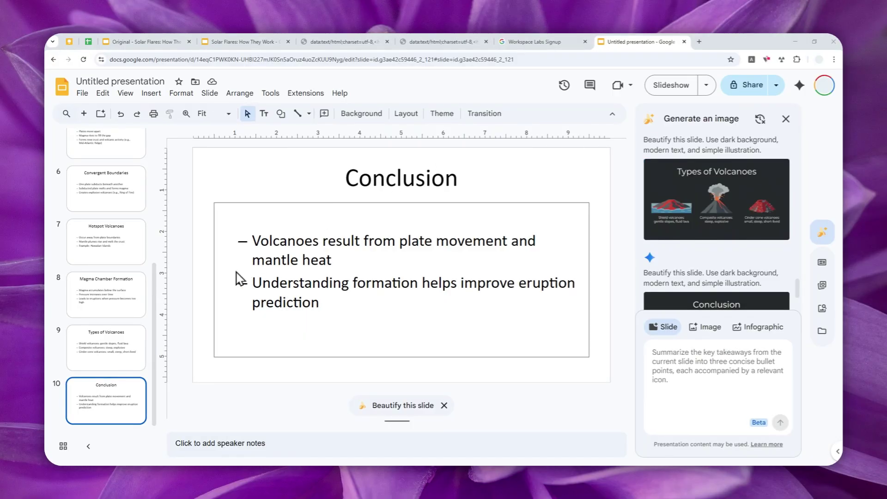
{"action": "scroll", "coordinate": [133, 305], "scroll_direction": "up", "scroll_amount": 5}
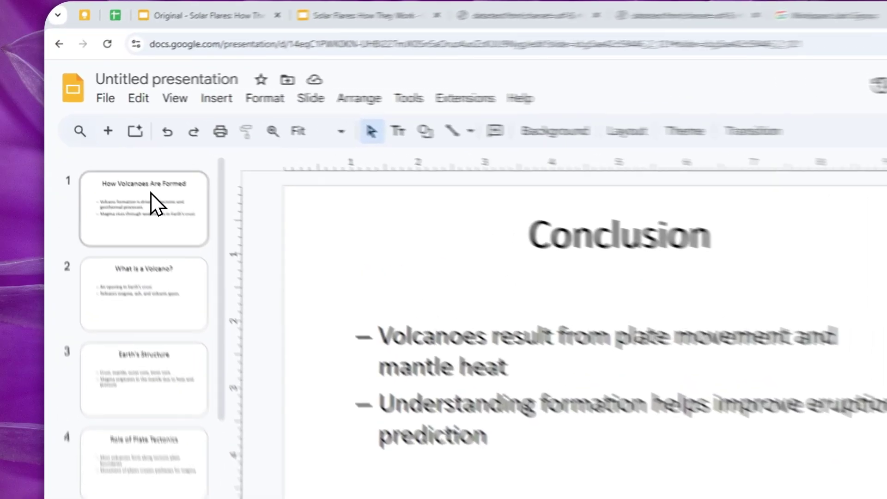
Insert Gemini's dark How Volcanoes Are Formed design as an image on slide 1.
{"action": "left_click", "coordinate": [119, 156]}
{"action": "scroll", "coordinate": [743, 215], "scroll_direction": "up", "scroll_amount": 8}
{"action": "scroll", "coordinate": [681, 261], "scroll_direction": "up", "scroll_amount": 10}
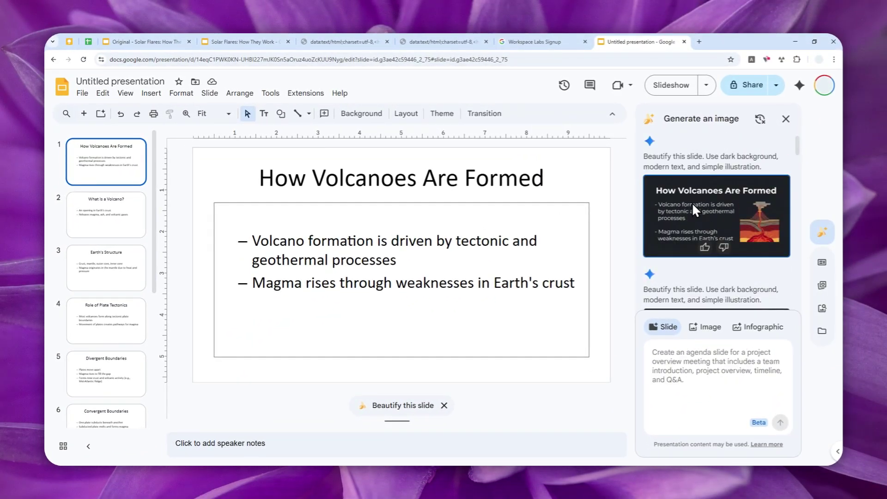
{"action": "left_click", "coordinate": [708, 207]}
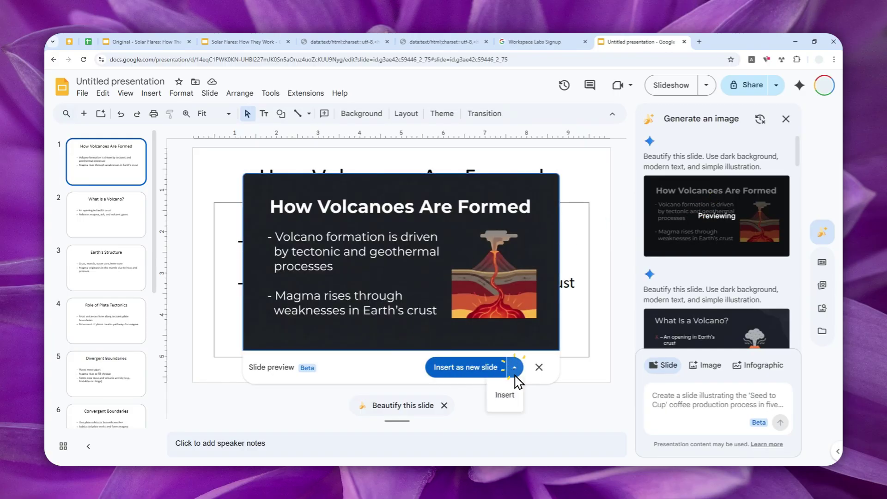
{"action": "left_click", "coordinate": [504, 394]}
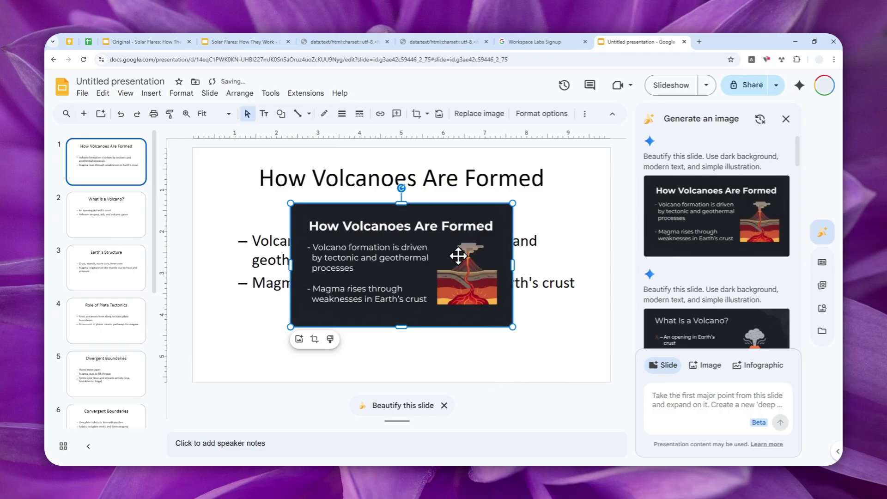
Try moving and enlarging the inserted design image, then undo both changes.
{"action": "left_click_drag", "start_coordinate": [340, 197], "coordinate": [338, 202]}
{"action": "left_click_drag", "start_coordinate": [415, 271], "coordinate": [610, 375]}
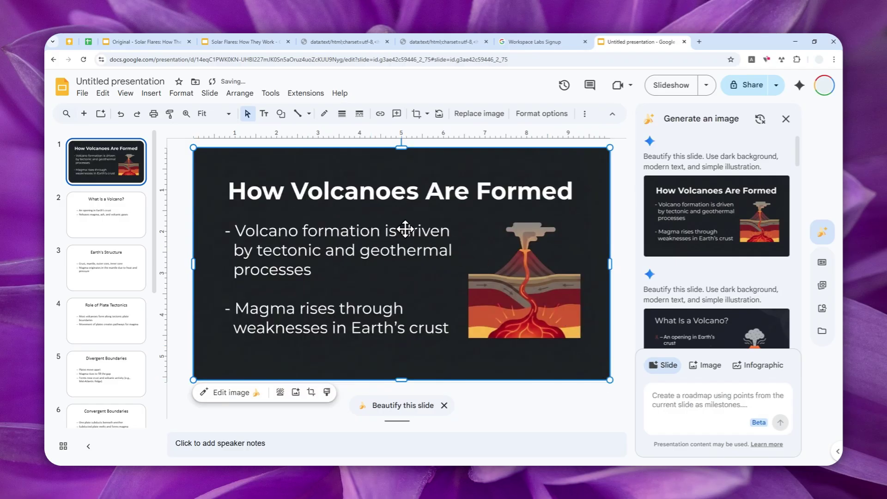
{"action": "key", "text": "ctrl+z"}
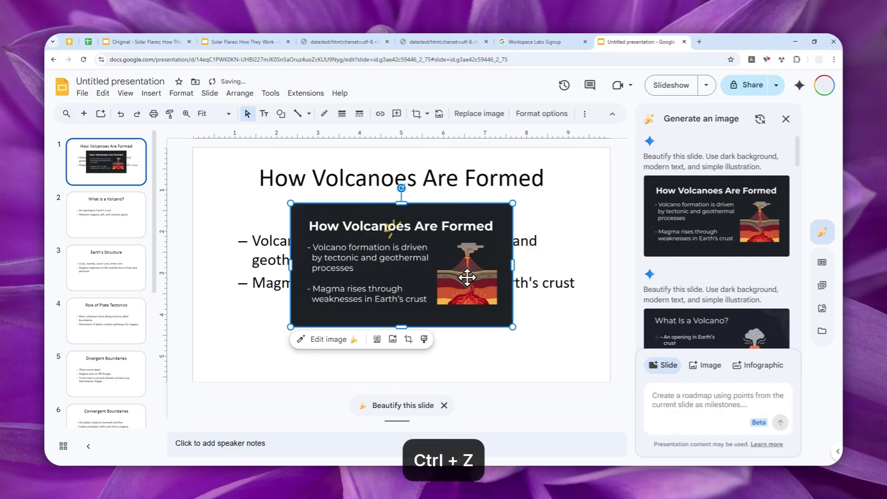
{"action": "key", "text": "ctrl+z"}
Delete slide 1's original text boxes and set the design image as the slide background.
{"action": "left_click_drag", "start_coordinate": [298, 375], "coordinate": [298, 156]}
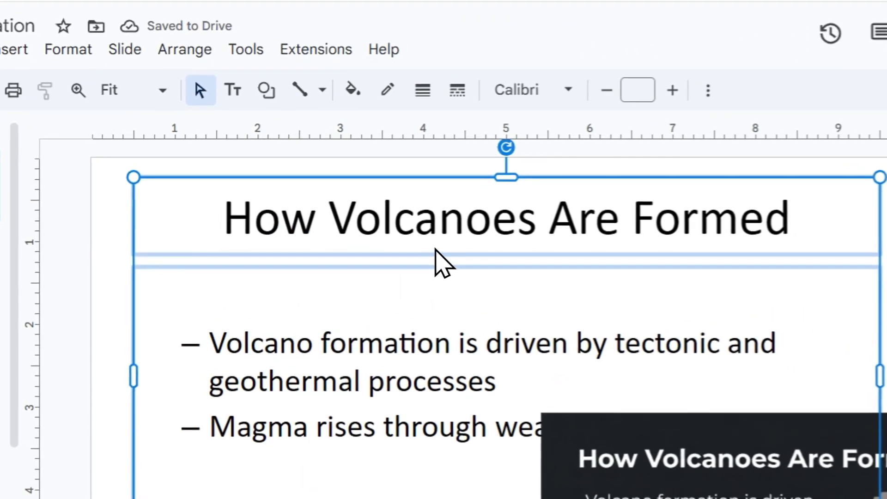
{"action": "key", "text": "Delete"}
{"action": "left_click_drag", "start_coordinate": [578, 370], "coordinate": [342, 143]}
{"action": "right_click", "coordinate": [319, 148]}
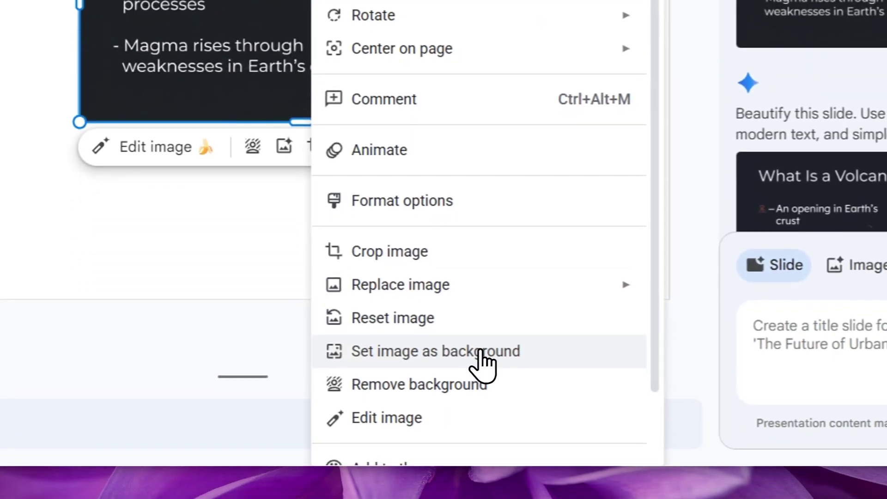
{"action": "left_click", "coordinate": [481, 360]}
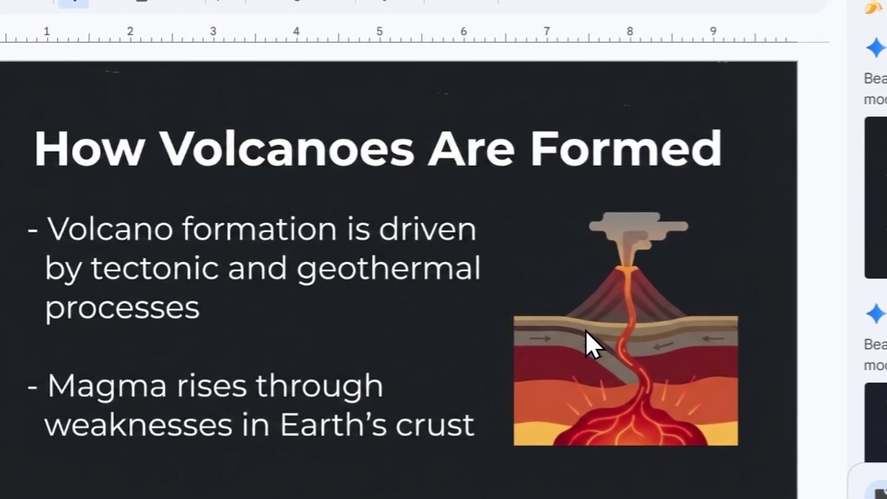
{"action": "left_click", "coordinate": [614, 323]}
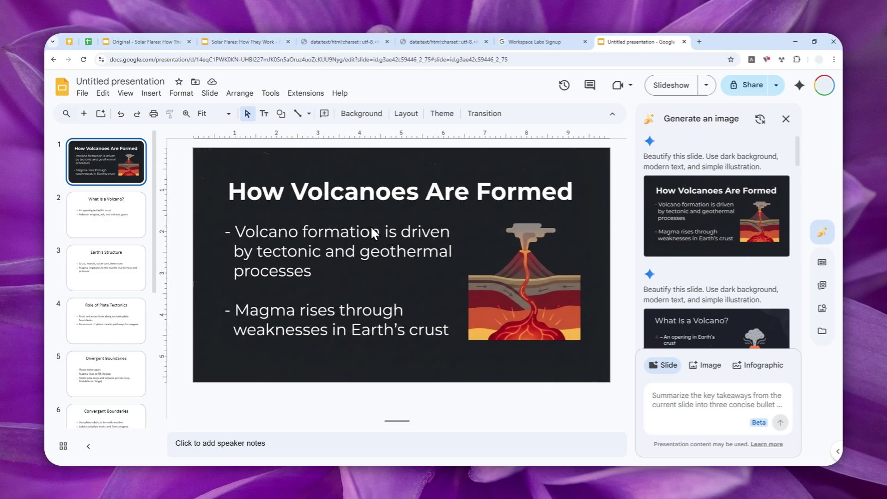
Undo slide 1's background change and add a blank slide after Conclusion.
{"action": "key", "text": "ctrl+z"}
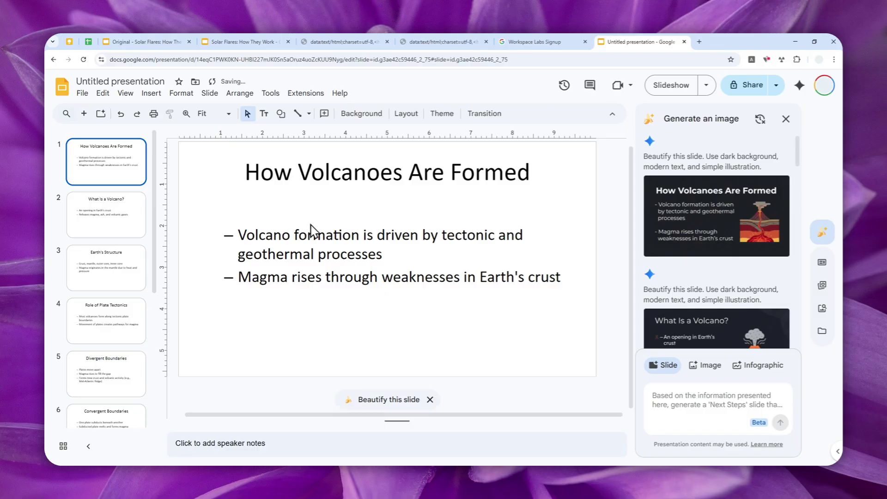
{"action": "scroll", "coordinate": [106, 323], "scroll_direction": "down", "scroll_amount": 5}
{"action": "left_click", "coordinate": [88, 401]}
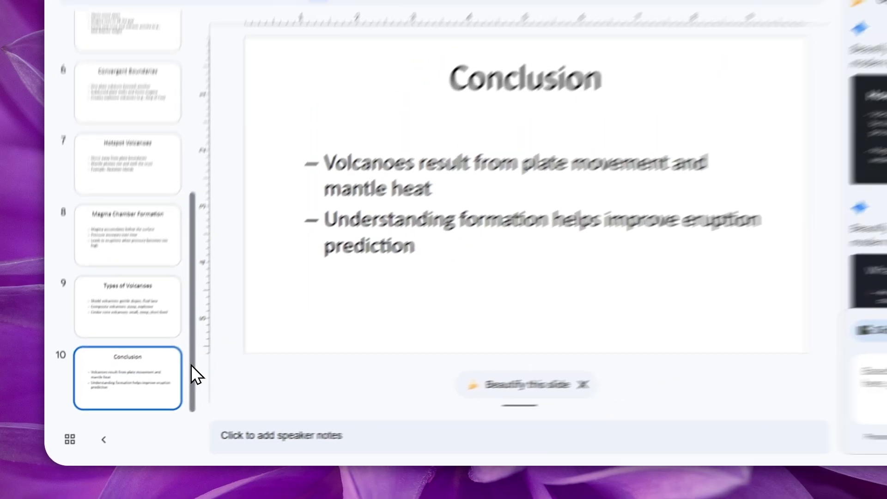
{"action": "key", "text": "ctrl+m"}
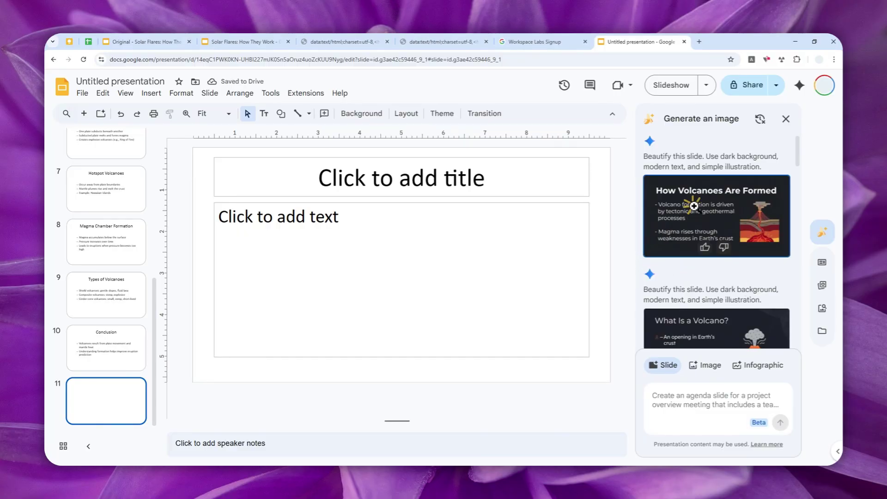
Insert the How Volcanoes Are Formed design as an image on slide 11, then undo it and the blank slide.
{"action": "left_click", "coordinate": [693, 205]}
{"action": "left_click", "coordinate": [512, 371]}
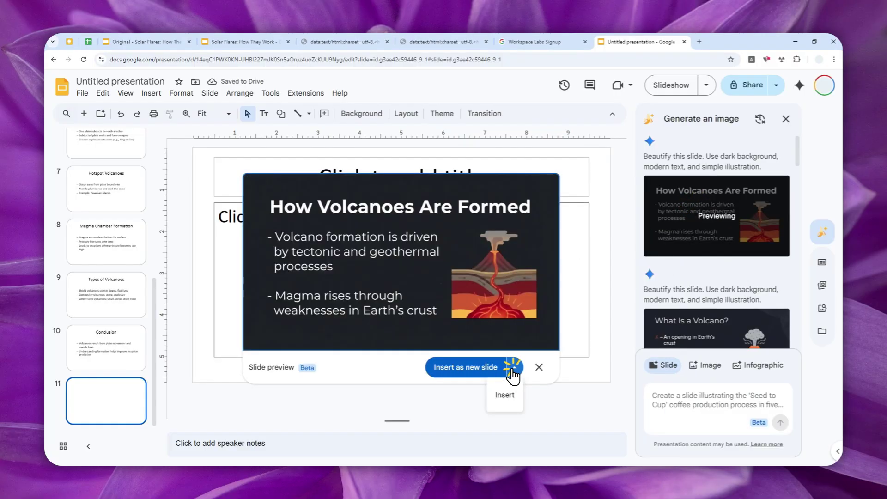
{"action": "left_click", "coordinate": [510, 397]}
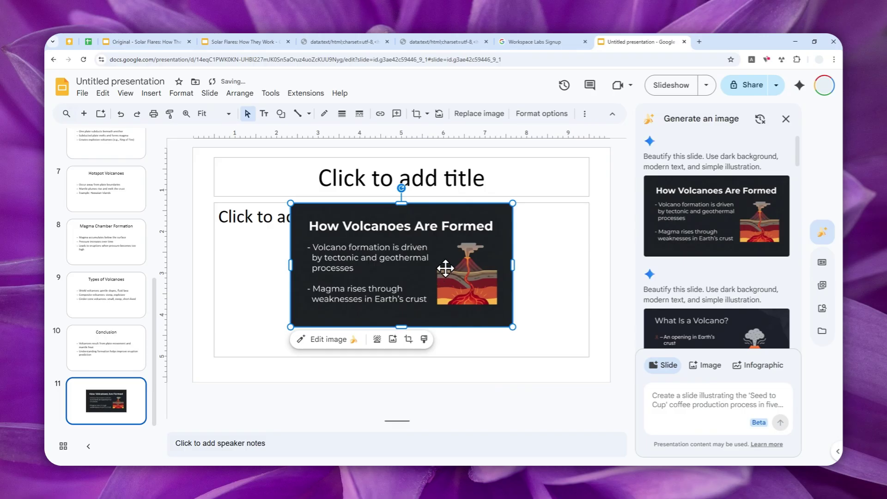
{"action": "right_click", "coordinate": [434, 245]}
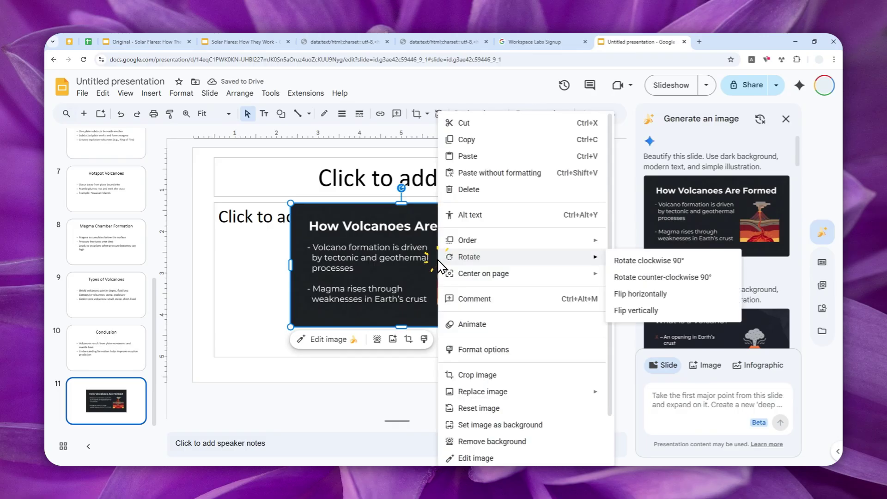
{"action": "left_click", "coordinate": [408, 247]}
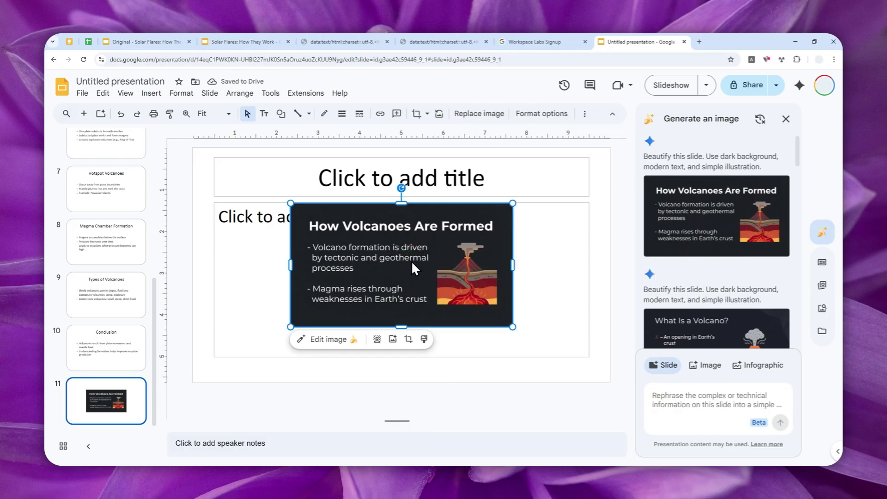
{"action": "key", "text": "ctrl+z"}
{"action": "key", "text": "ctrl+z"}
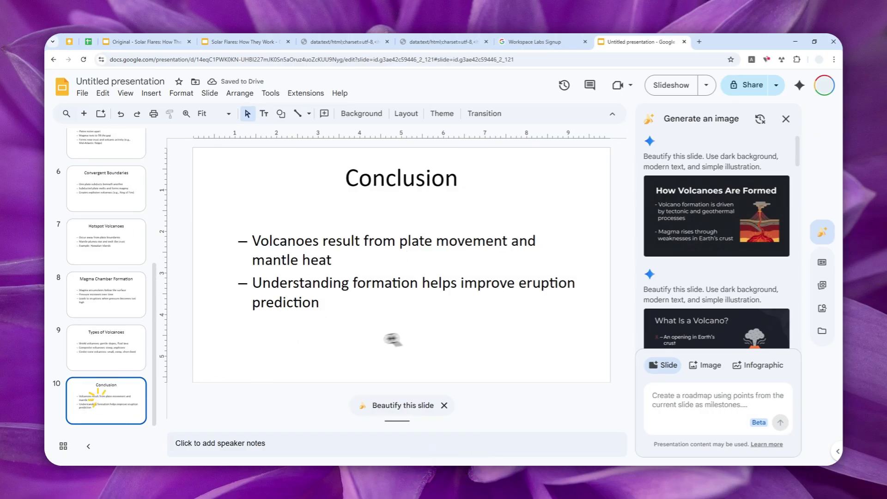
Insert the How Volcanoes Are Formed and What Is a Volcano? designs as new slides 11 and 12.
{"action": "left_click", "coordinate": [722, 206]}
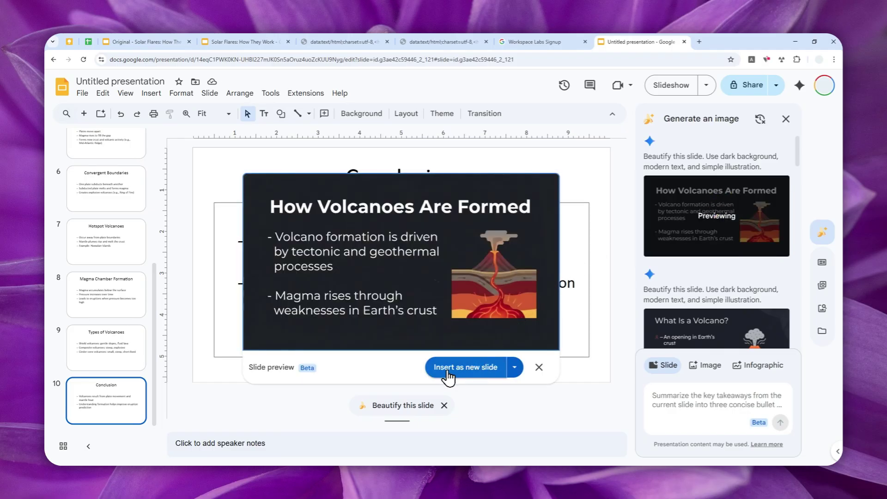
{"action": "left_click", "coordinate": [465, 367]}
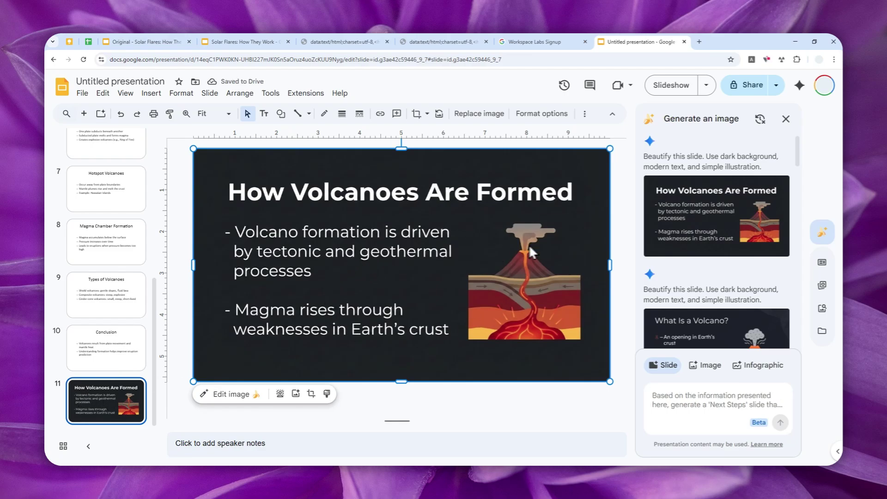
{"action": "scroll", "coordinate": [764, 178], "scroll_direction": "down", "scroll_amount": 3}
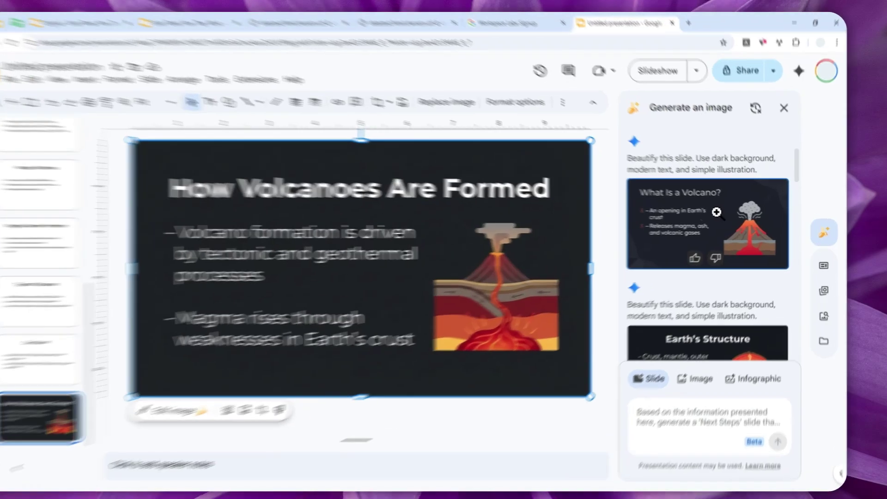
{"action": "left_click", "coordinate": [727, 212]}
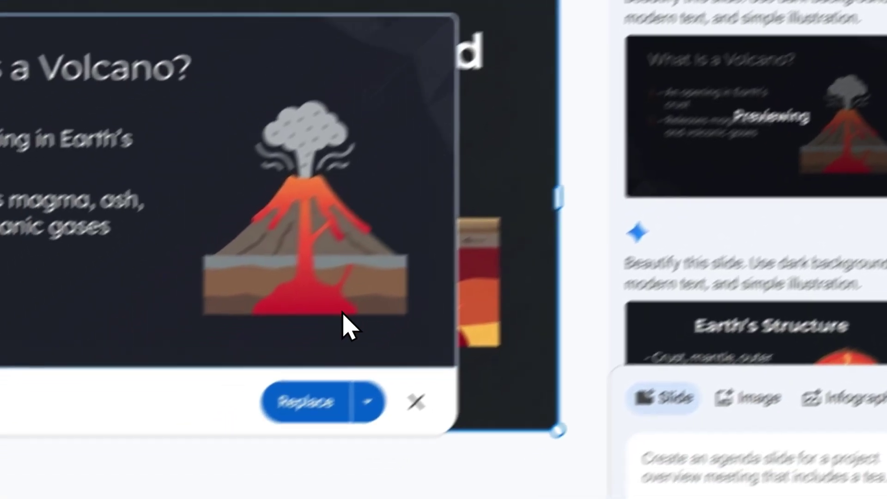
{"action": "left_click", "coordinate": [372, 397]}
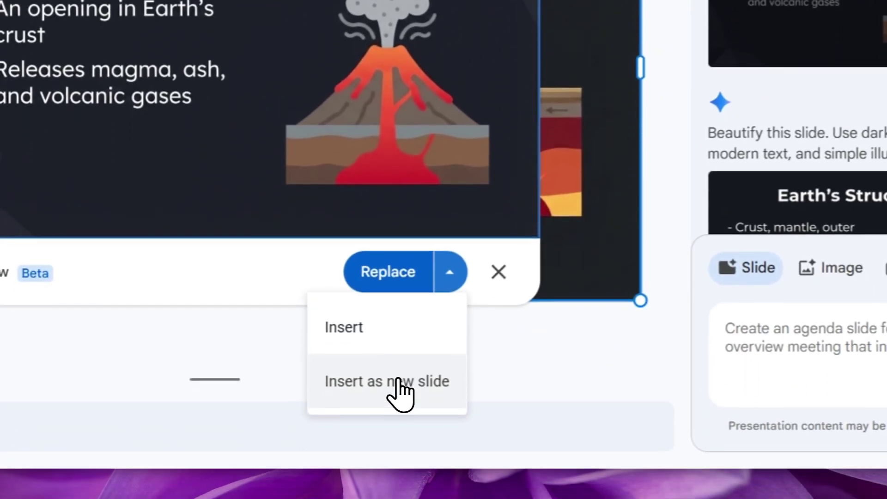
{"action": "left_click", "coordinate": [397, 379]}
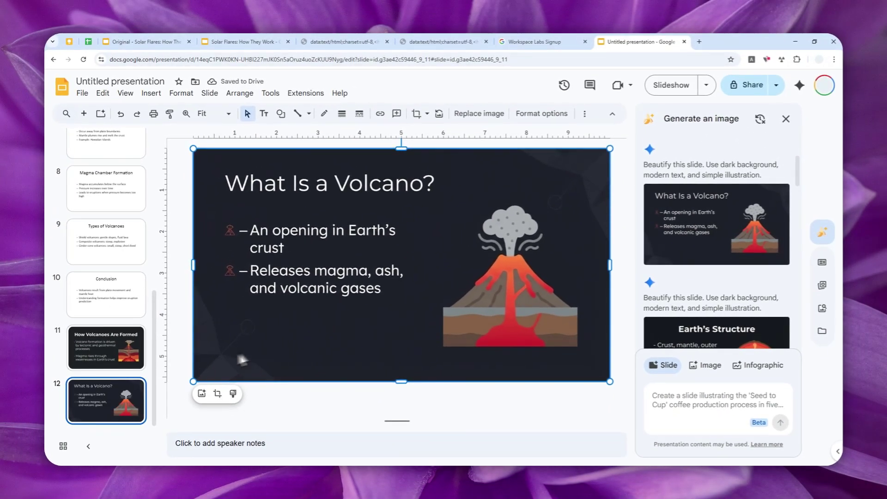
Add the Earth's Structure and Role of Plate Tectonics designs as new slides 13 and 14.
{"action": "scroll", "coordinate": [721, 203], "scroll_direction": "up", "scroll_amount": 2}
{"action": "scroll", "coordinate": [722, 206], "scroll_direction": "down", "scroll_amount": 3}
{"action": "scroll", "coordinate": [722, 206], "scroll_direction": "down", "scroll_amount": 2}
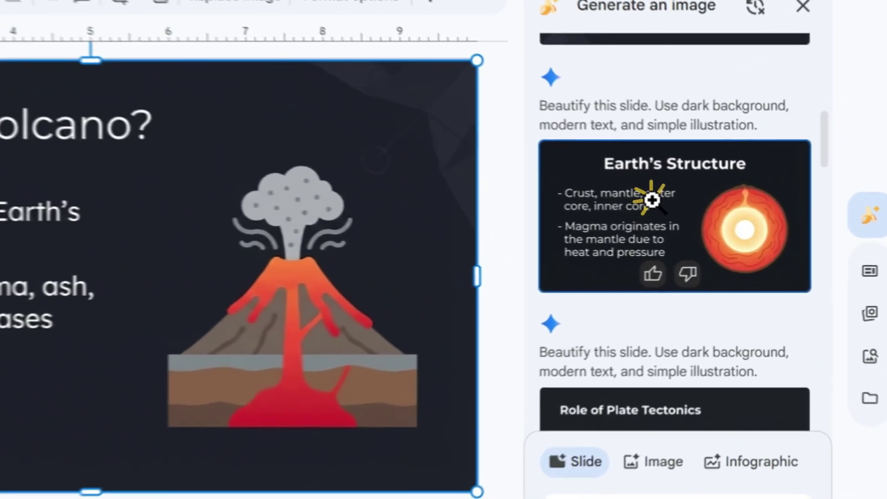
{"action": "left_click", "coordinate": [704, 222]}
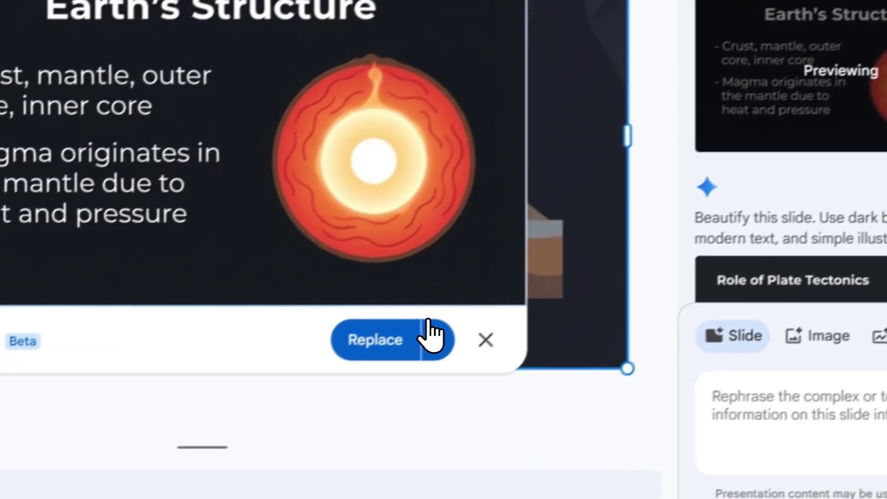
{"action": "left_click", "coordinate": [430, 332]}
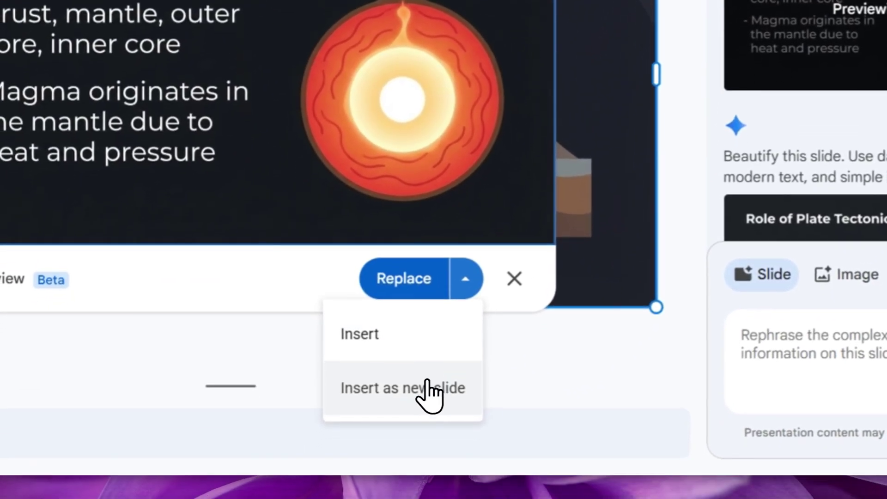
{"action": "left_click", "coordinate": [395, 449]}
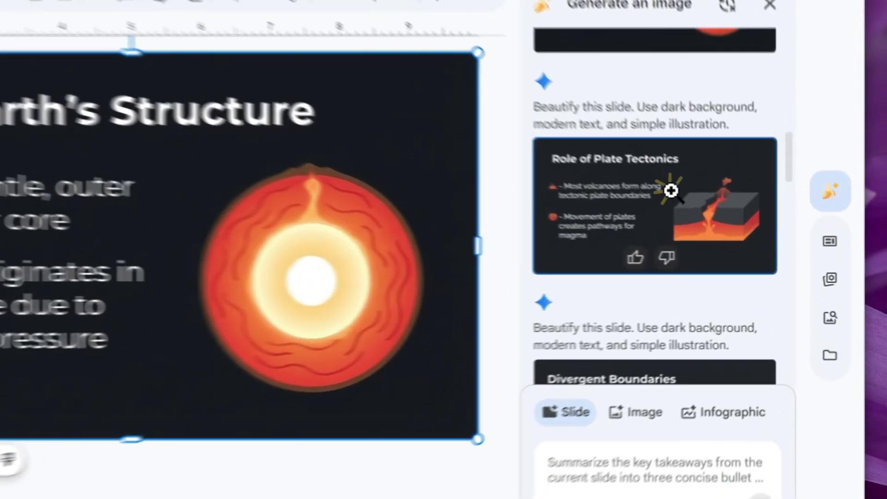
{"action": "left_click", "coordinate": [727, 232]}
{"action": "left_click", "coordinate": [510, 367]}
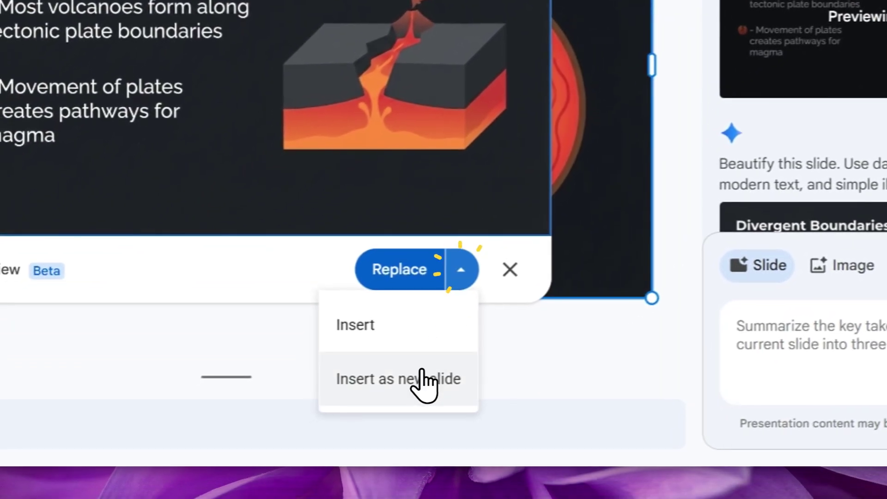
{"action": "left_click", "coordinate": [398, 386]}
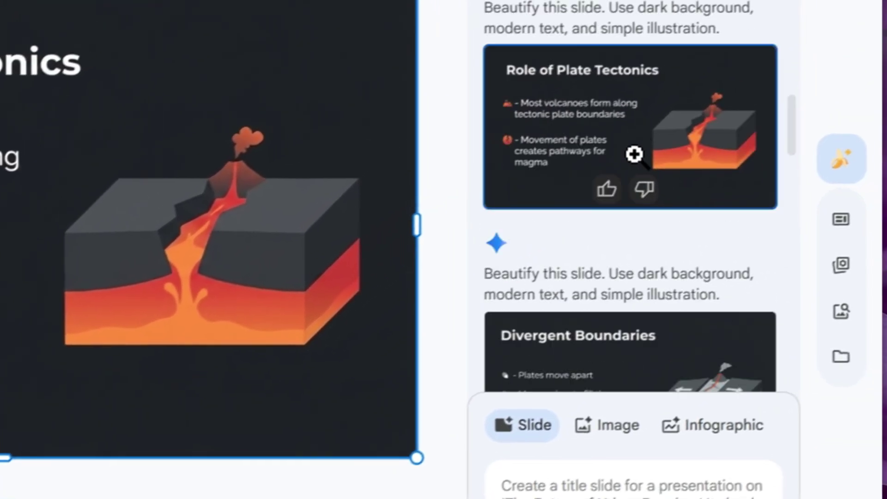
Add the Divergent Boundaries and Convergent Boundaries designs as new slides 15 and 16.
{"action": "scroll", "coordinate": [843, 53], "scroll_direction": "down", "scroll_amount": 3}
{"action": "left_click", "coordinate": [726, 199]}
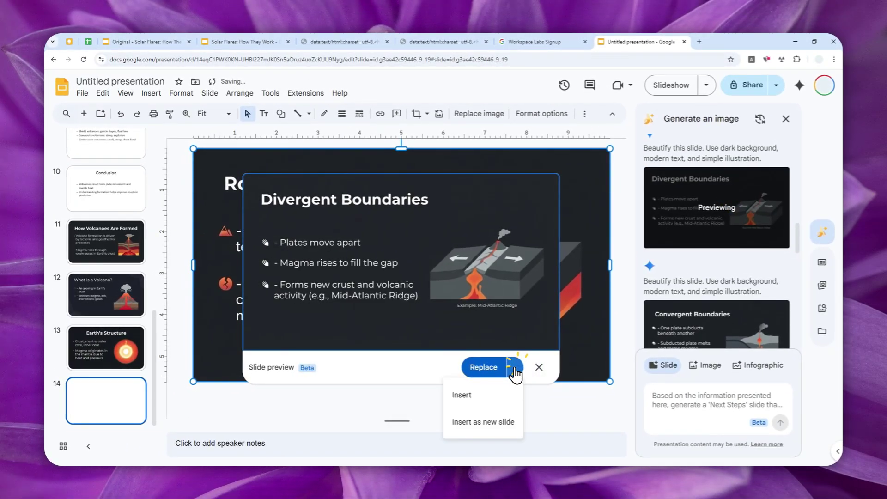
{"action": "left_click", "coordinate": [493, 422]}
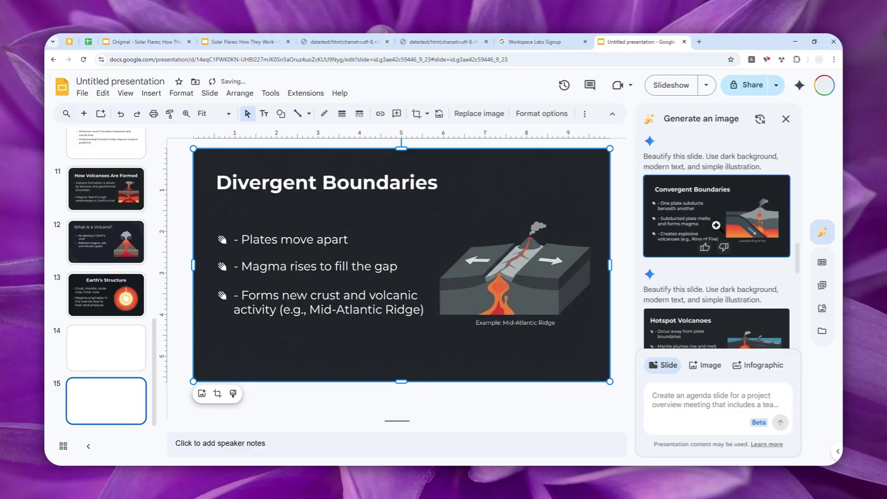
{"action": "left_click", "coordinate": [715, 224]}
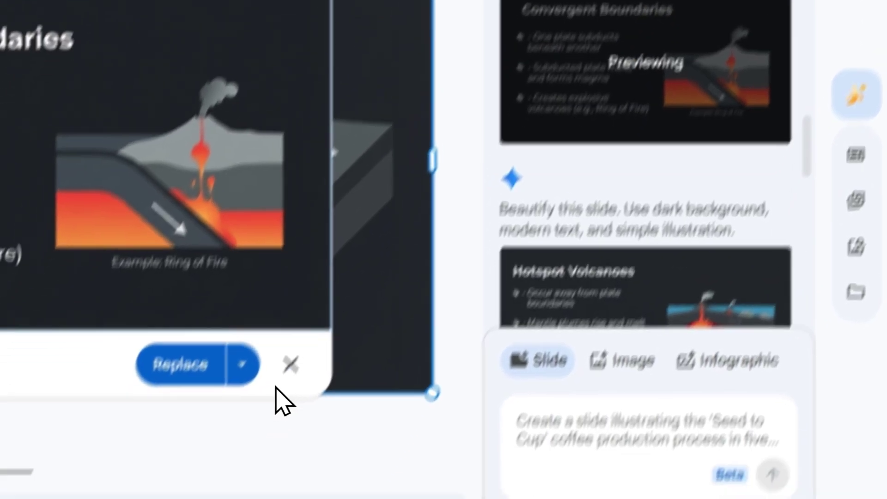
{"action": "left_click", "coordinate": [245, 358]}
{"action": "left_click", "coordinate": [196, 463]}
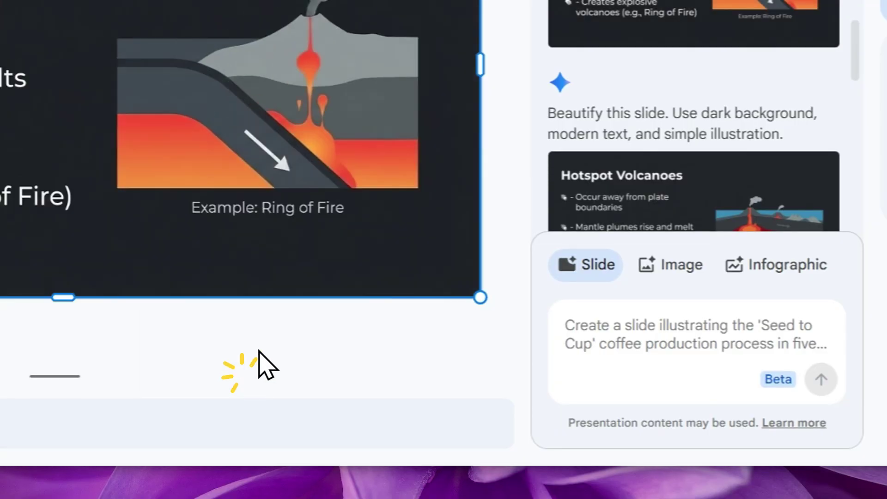
Step through the filmstrip to review the newly added image slides.
{"action": "left_click", "coordinate": [594, 326]}
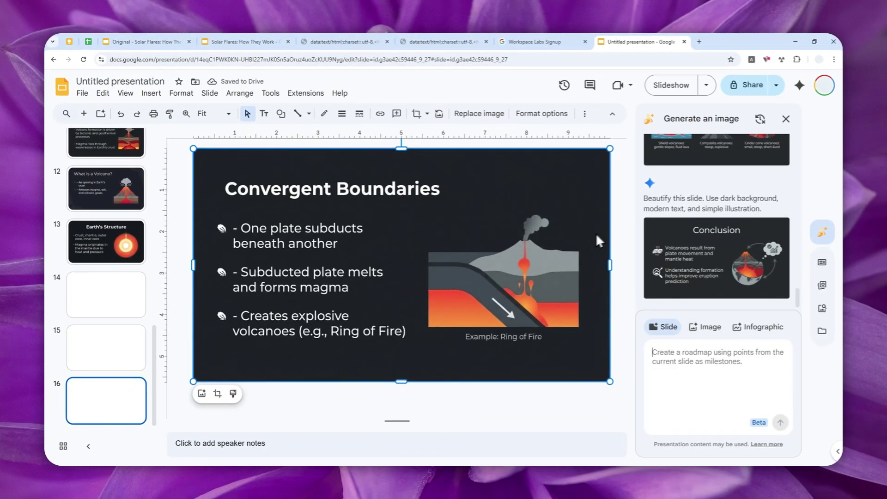
{"action": "mouse_move", "coordinate": [724, 229]}
{"action": "key", "text": "Page_Up"}
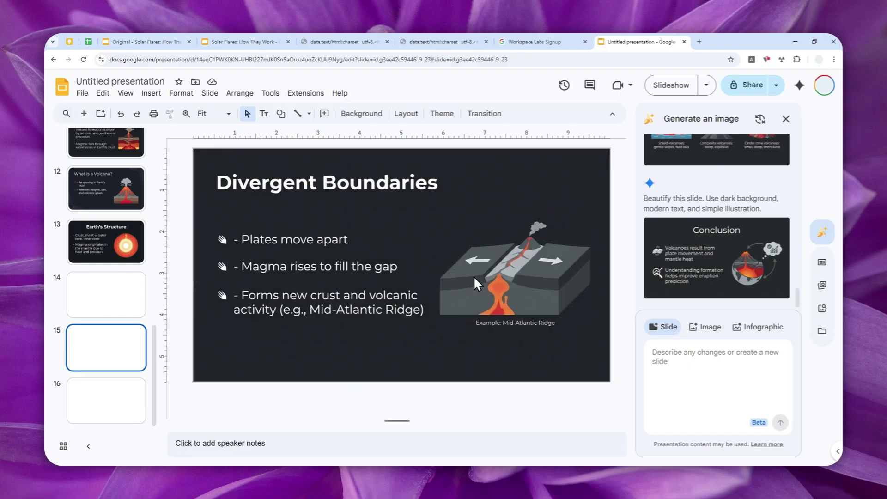
{"action": "key", "text": "Page_Down"}
{"action": "scroll", "coordinate": [150, 207], "scroll_direction": "up", "scroll_amount": 5}
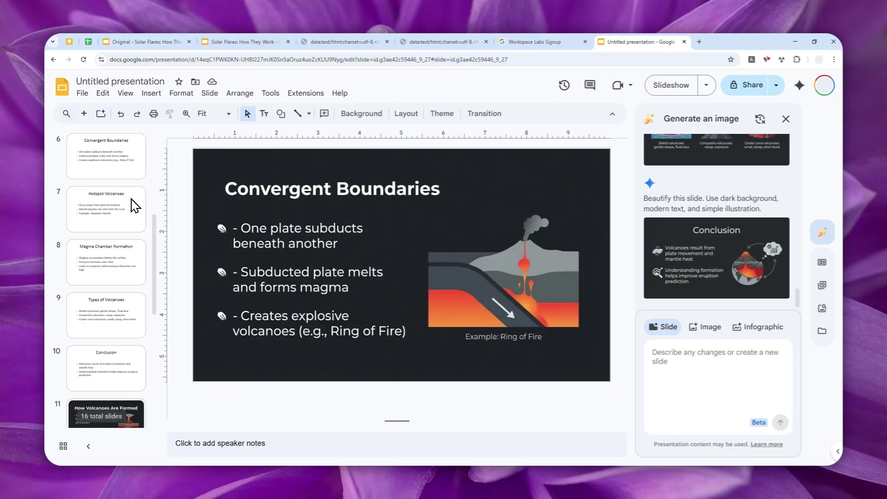
{"action": "scroll", "coordinate": [133, 206], "scroll_direction": "down", "scroll_amount": 4}
{"action": "left_click", "coordinate": [113, 220]}
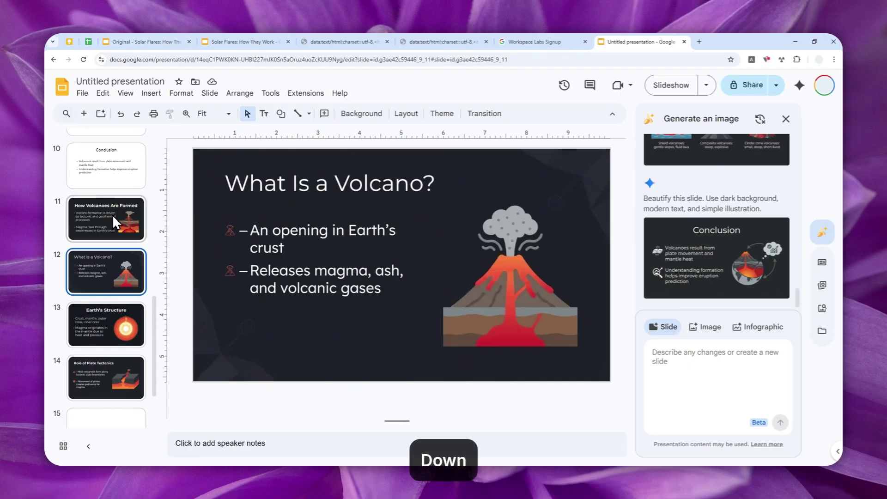